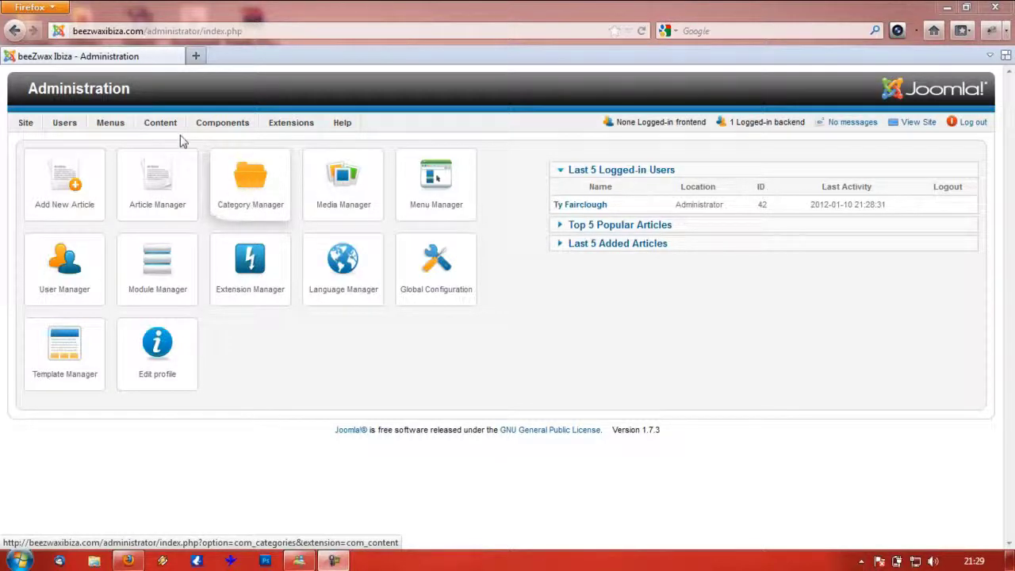
Open the Category Manager for articles to view the list of existing categories.
{"action": "mouse_move", "coordinate": [161, 130]}
{"action": "mouse_move", "coordinate": [166, 163]}
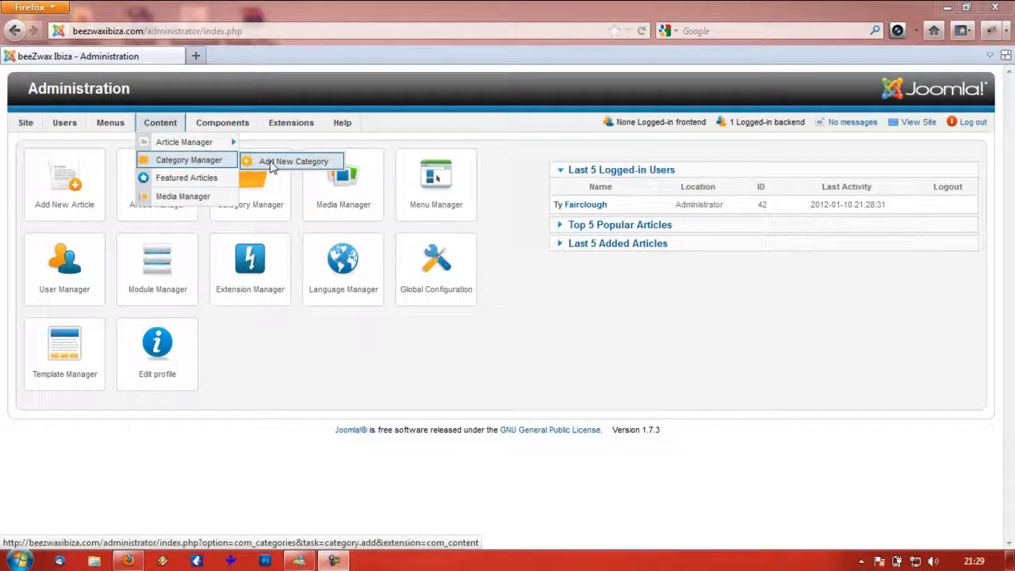
{"action": "left_click", "coordinate": [206, 165]}
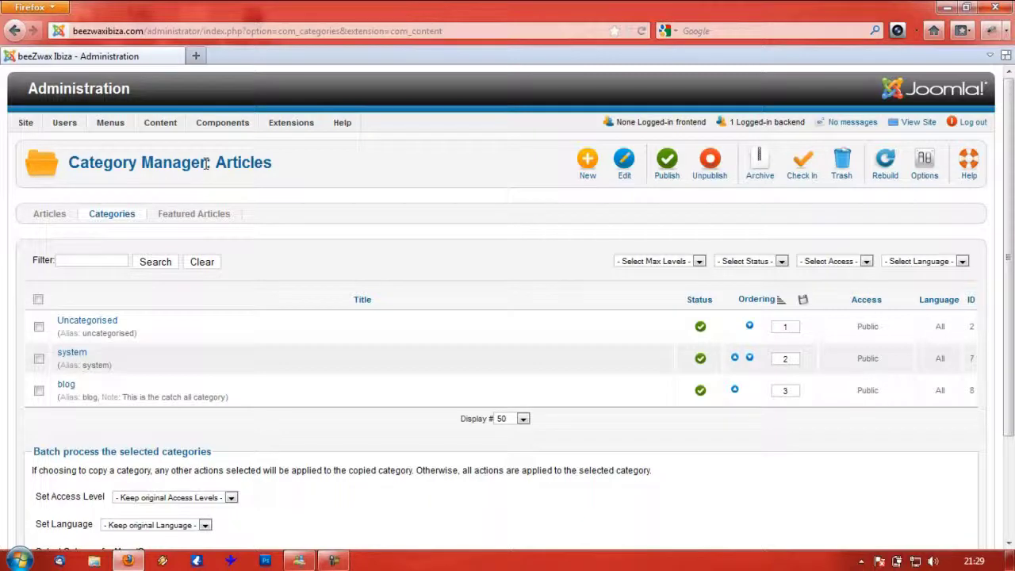
{"action": "scroll", "coordinate": [1011, 250], "scroll_direction": "down", "scroll_amount": 1}
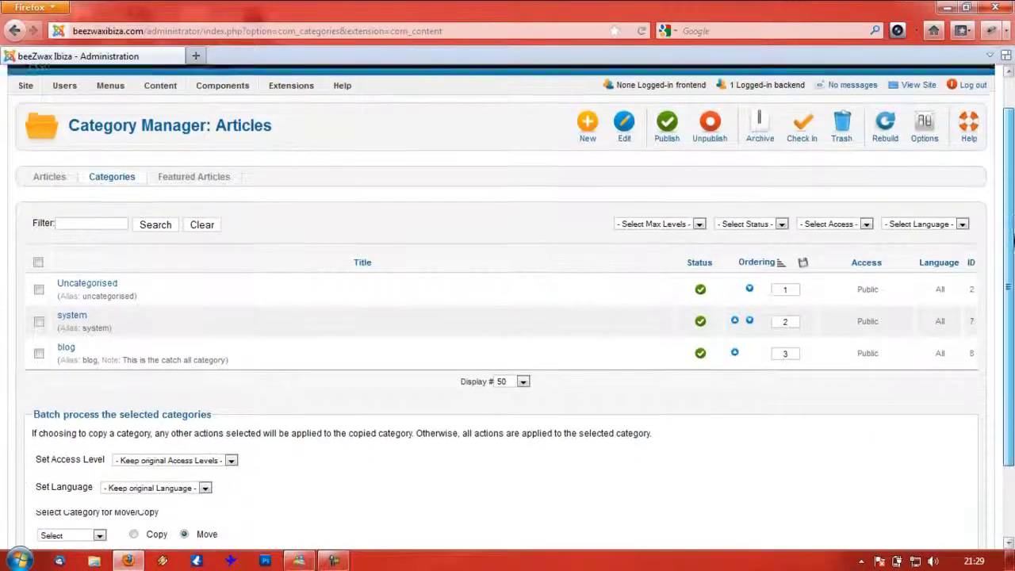
{"action": "left_click_drag", "start_coordinate": [1012, 250], "coordinate": [1010, 230]}
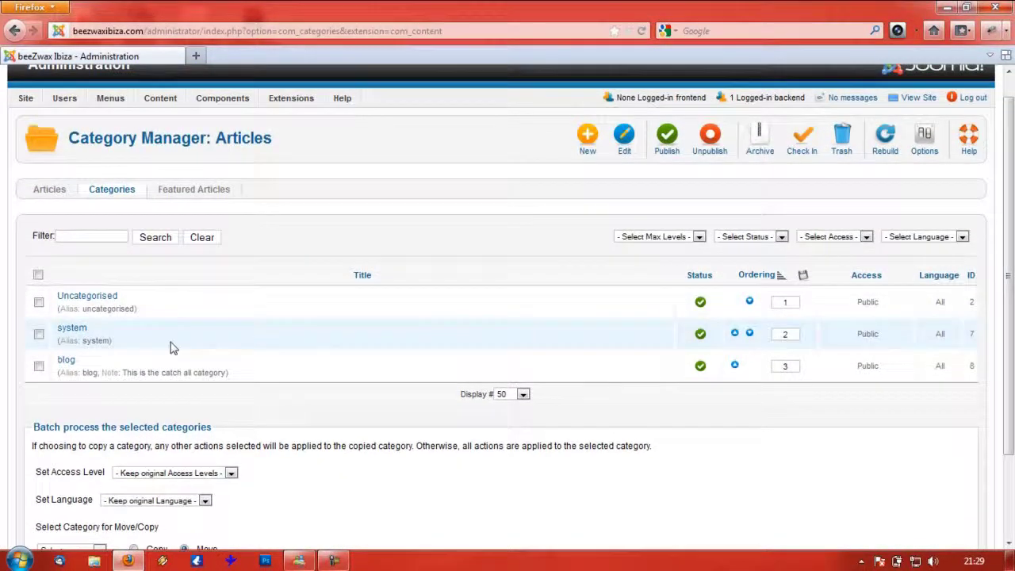
Open the blog category and examine its details, description and category permissions.
{"action": "left_click", "coordinate": [66, 361]}
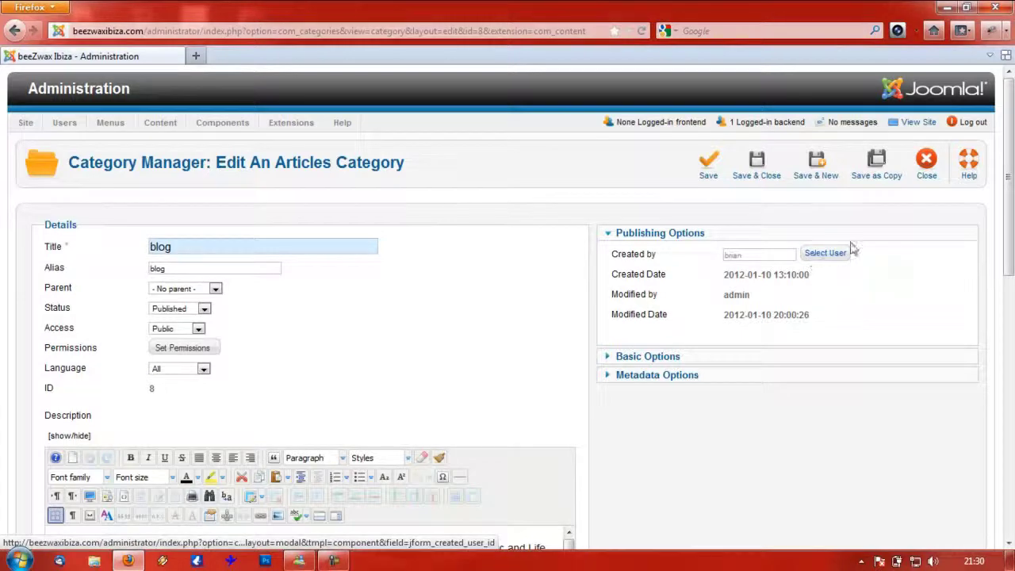
{"action": "left_click_drag", "start_coordinate": [1007, 183], "coordinate": [1011, 271]}
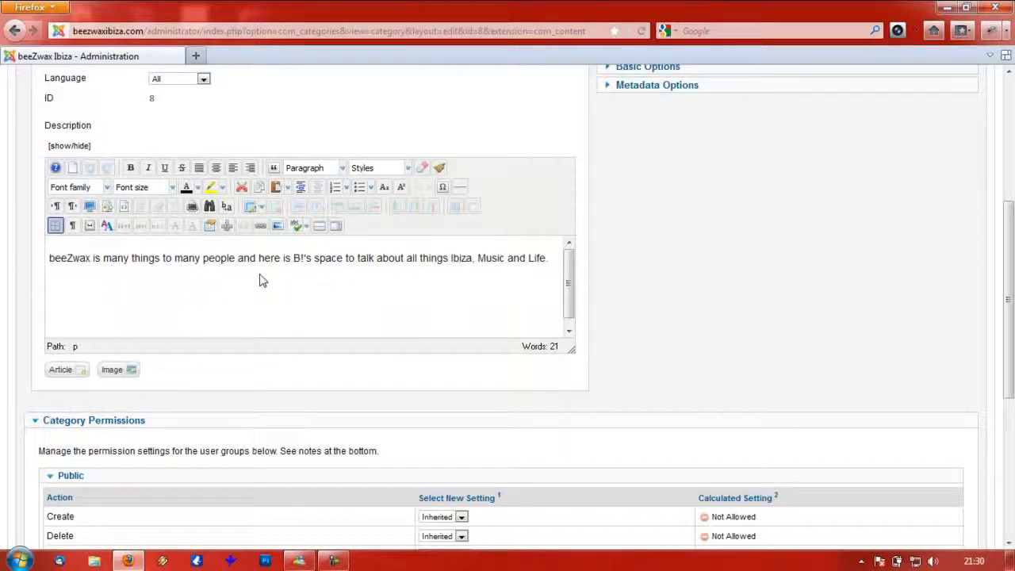
{"action": "left_click_drag", "start_coordinate": [1010, 306], "coordinate": [1010, 176]}
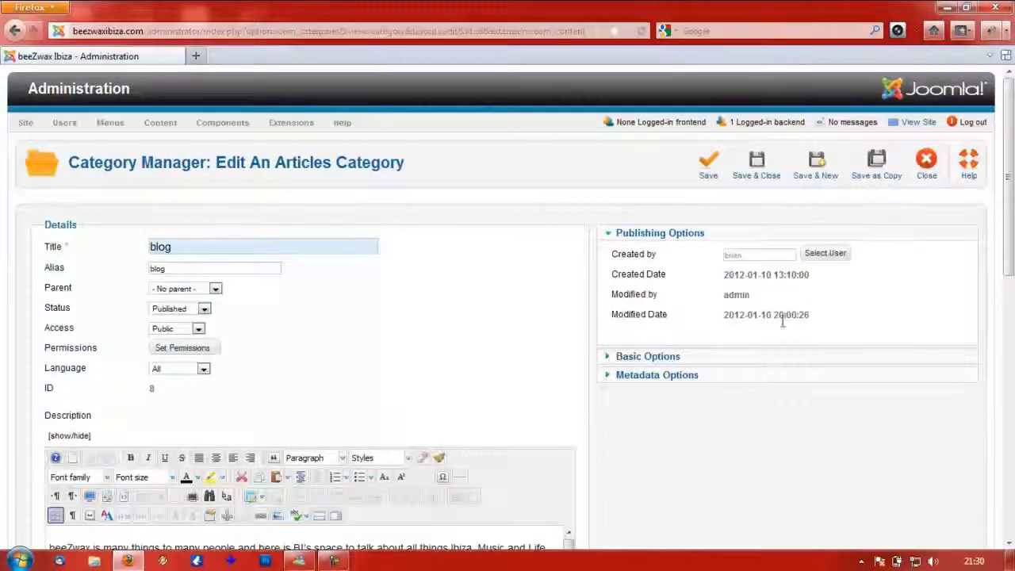
Examine the blog category's Basic Options, including the alternative layout choices, image and note fields, alongside its description.
{"action": "left_click", "coordinate": [767, 355]}
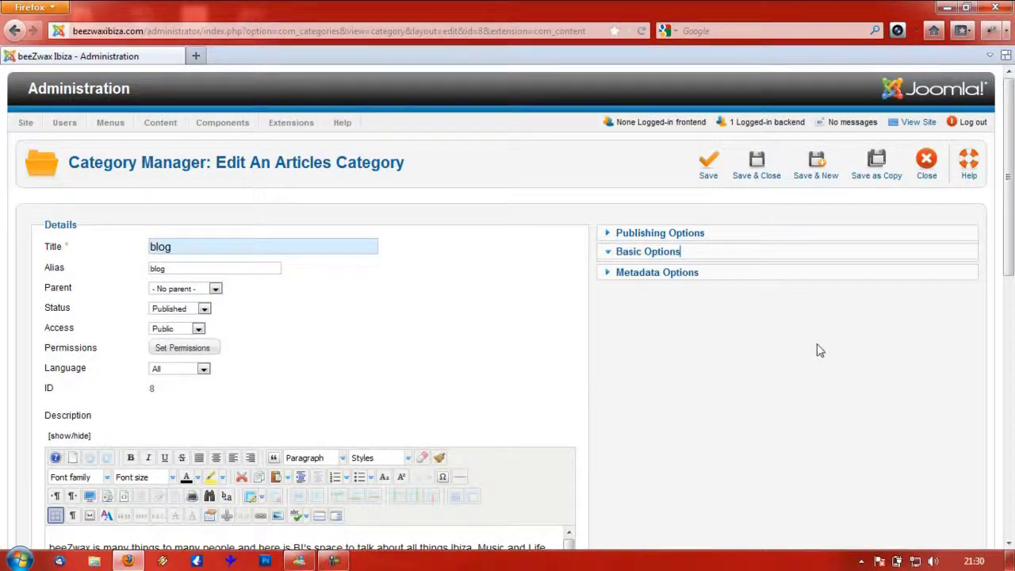
{"action": "scroll", "coordinate": [1010, 270], "scroll_direction": "down", "scroll_amount": 1}
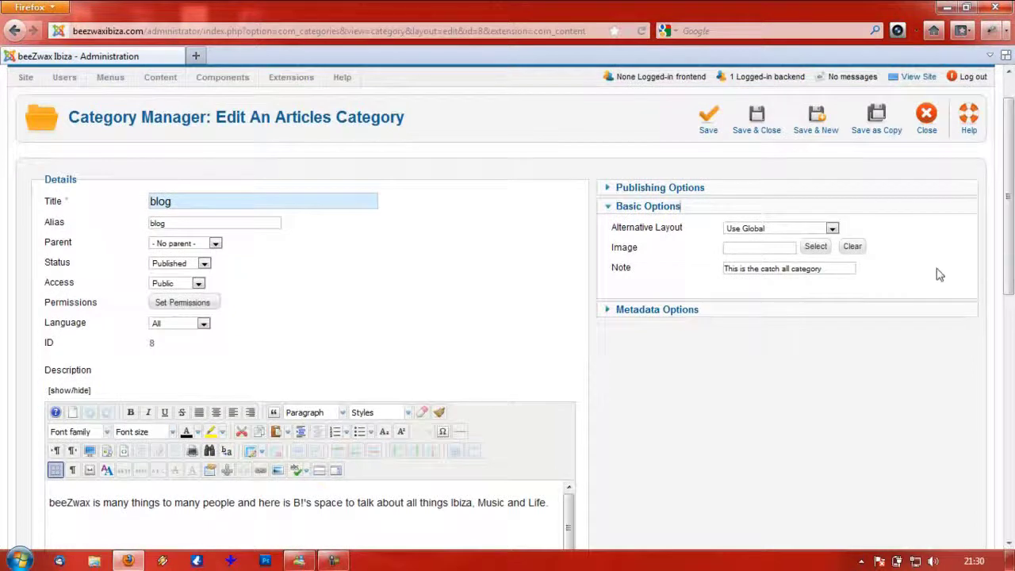
{"action": "left_click", "coordinate": [832, 229]}
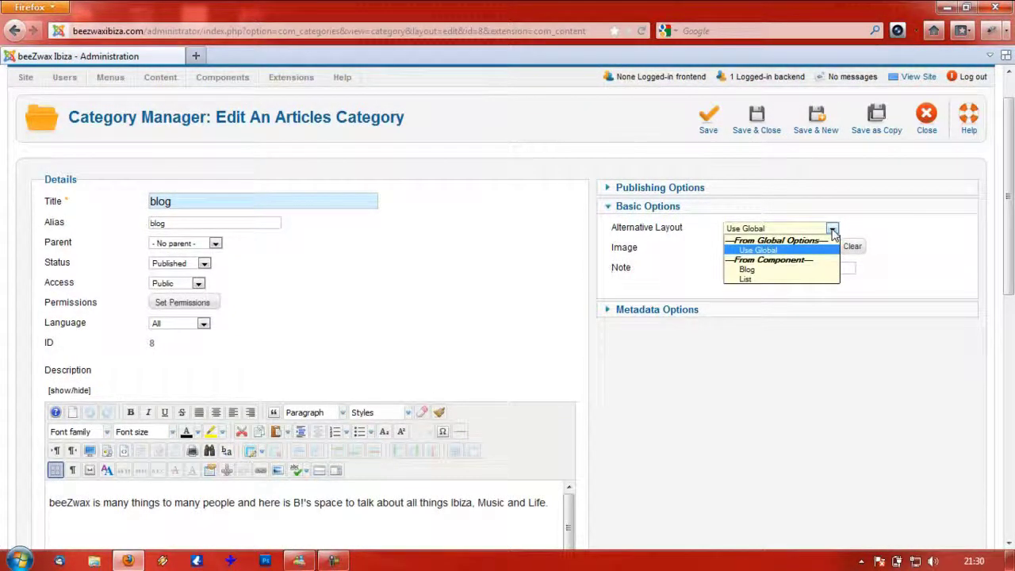
{"action": "left_click", "coordinate": [831, 229]}
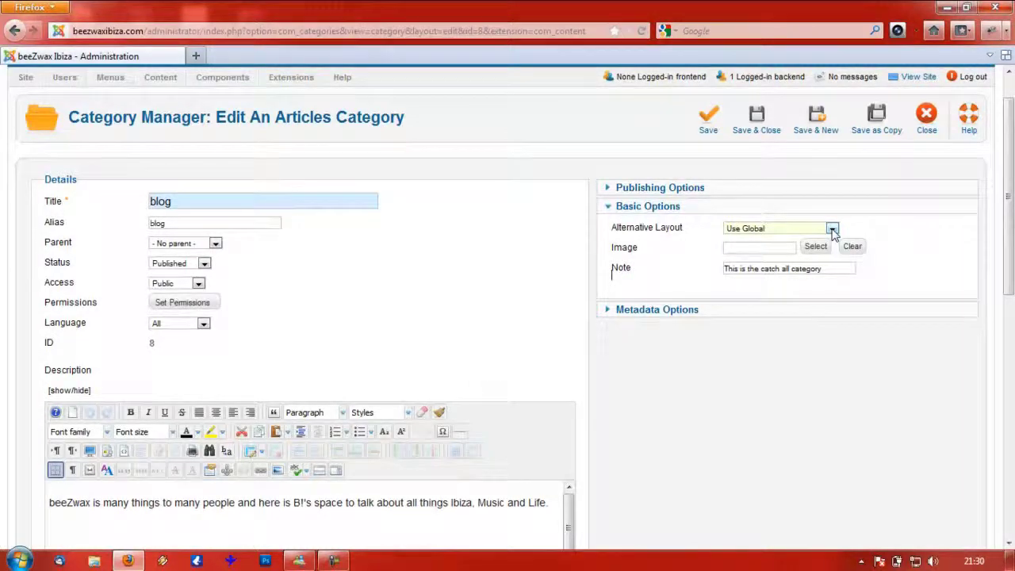
{"action": "left_click", "coordinate": [831, 229]}
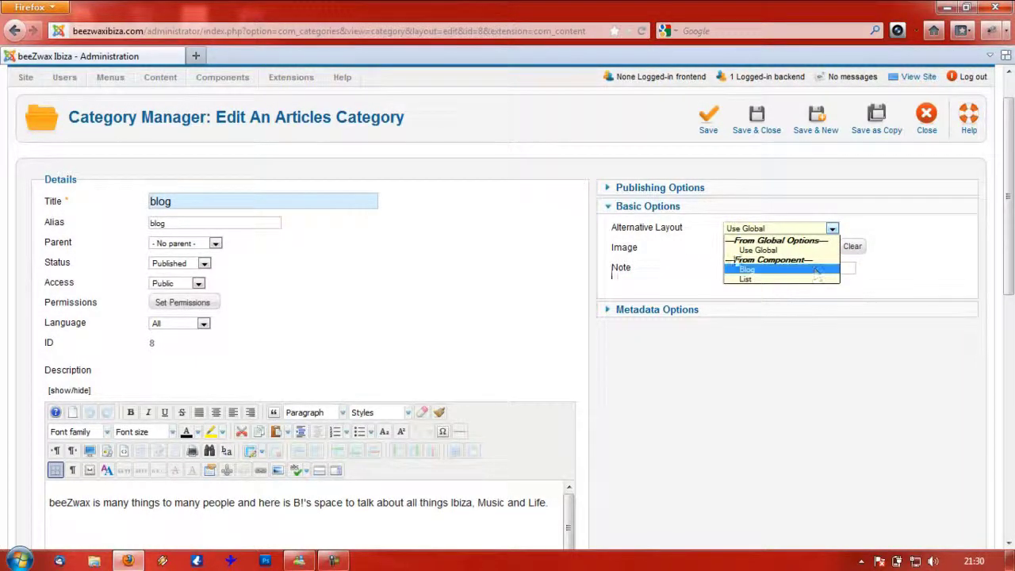
{"action": "left_click", "coordinate": [662, 230]}
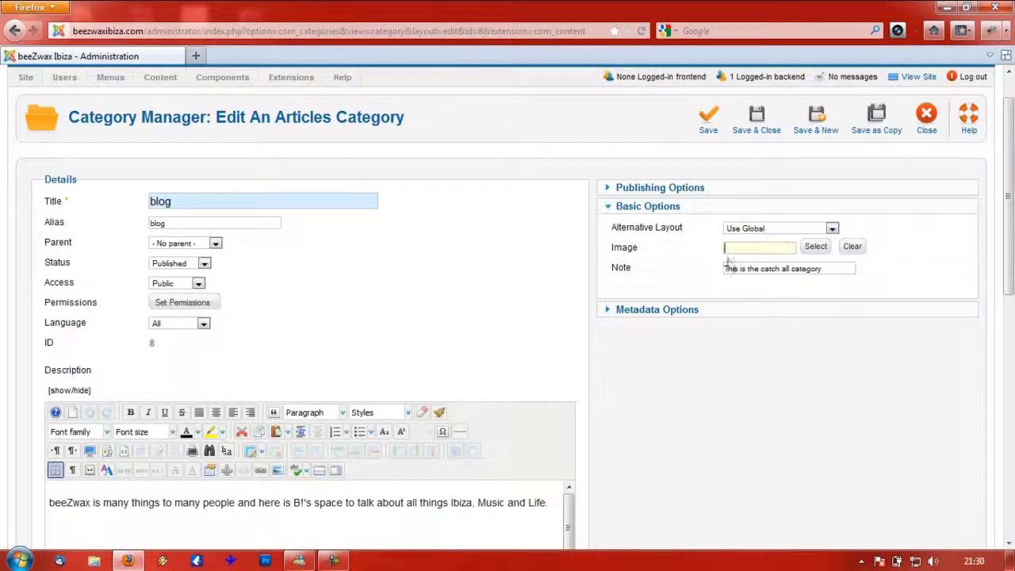
{"action": "mouse_move", "coordinate": [617, 255]}
{"action": "left_click_drag", "start_coordinate": [1010, 227], "coordinate": [1011, 306]}
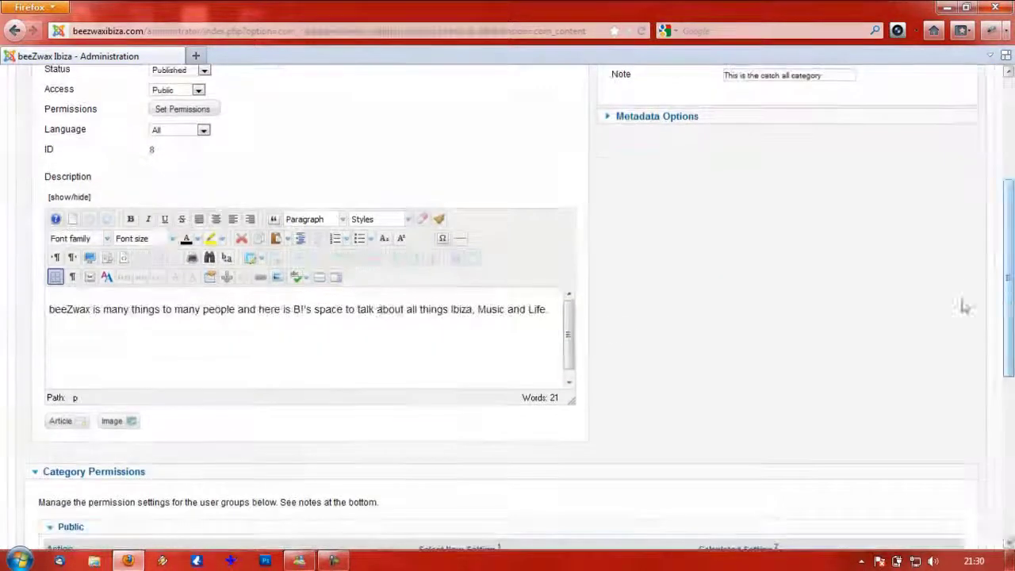
{"action": "left_click", "coordinate": [346, 308]}
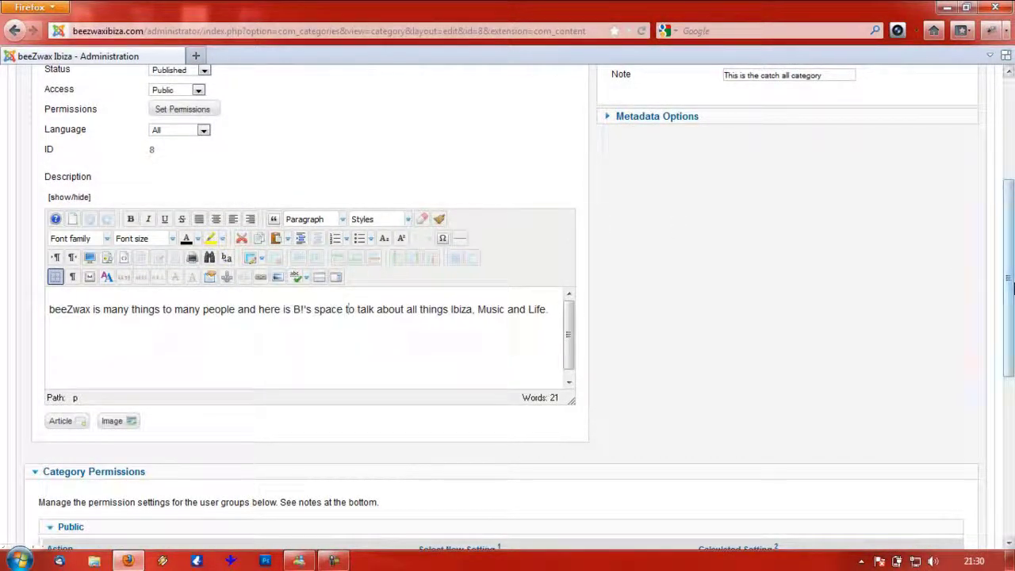
{"action": "left_click_drag", "start_coordinate": [1007, 270], "coordinate": [1005, 166]}
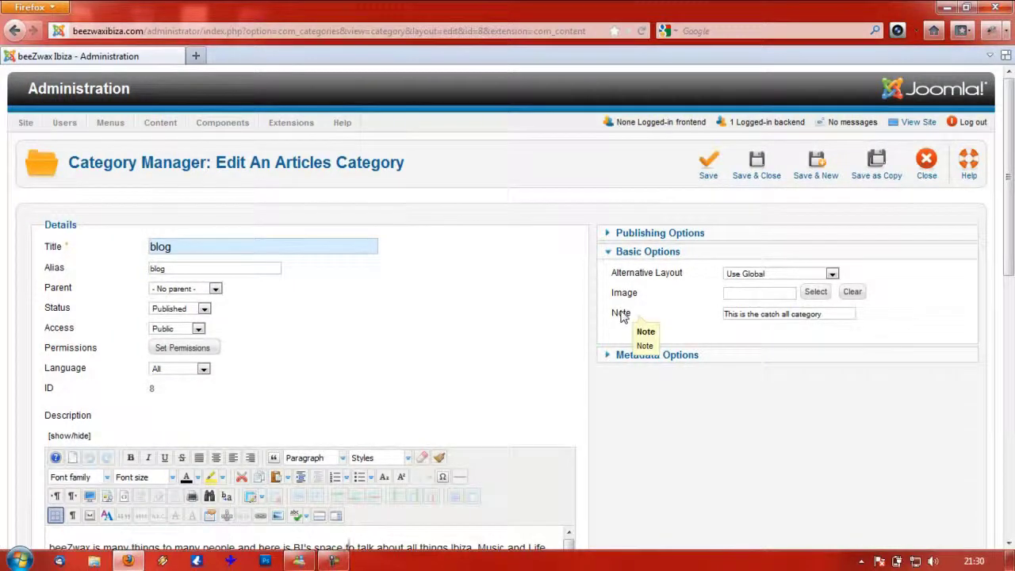
Examine the blog category's Metadata Options, including the meta description, keywords and author fields, and recheck the Publishing Options.
{"action": "left_click", "coordinate": [657, 356]}
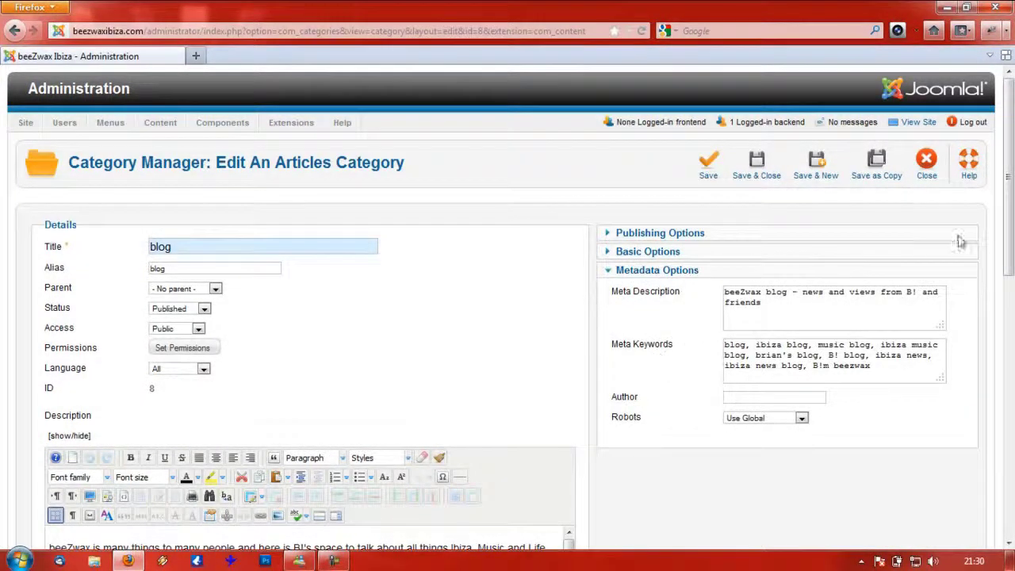
{"action": "left_click_drag", "start_coordinate": [1006, 227], "coordinate": [1010, 255]}
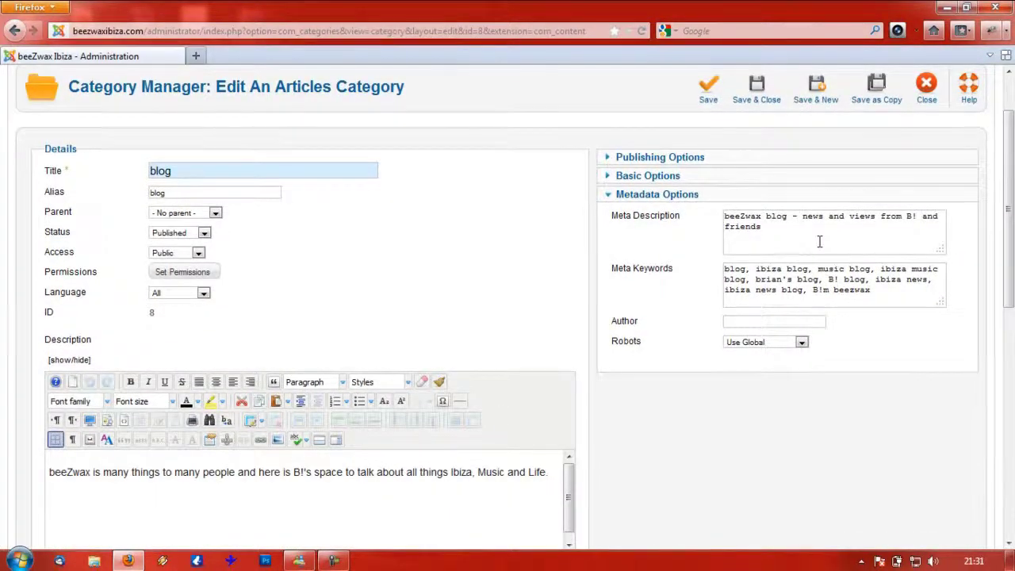
{"action": "mouse_move", "coordinate": [675, 227]}
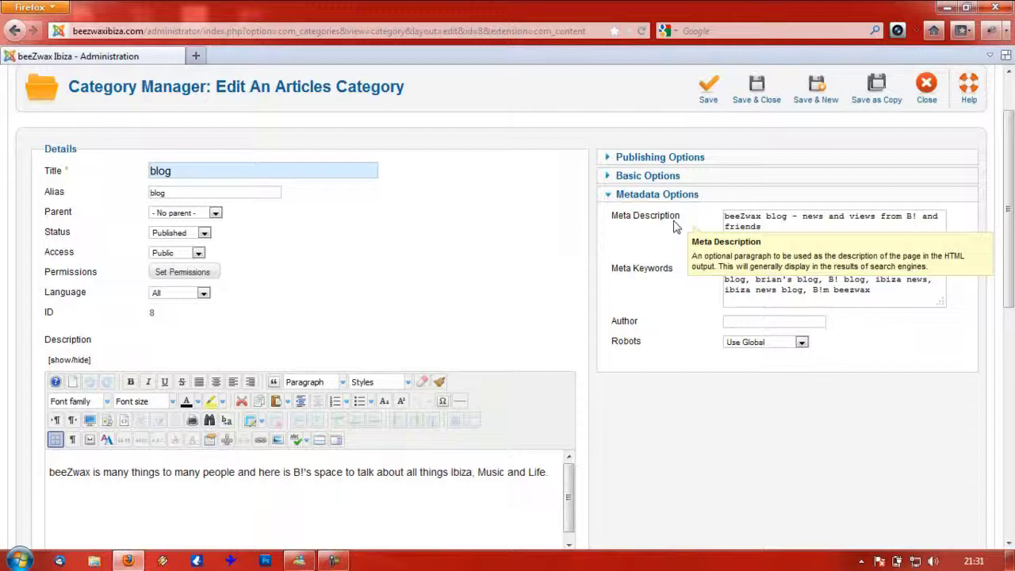
{"action": "mouse_move", "coordinate": [665, 275]}
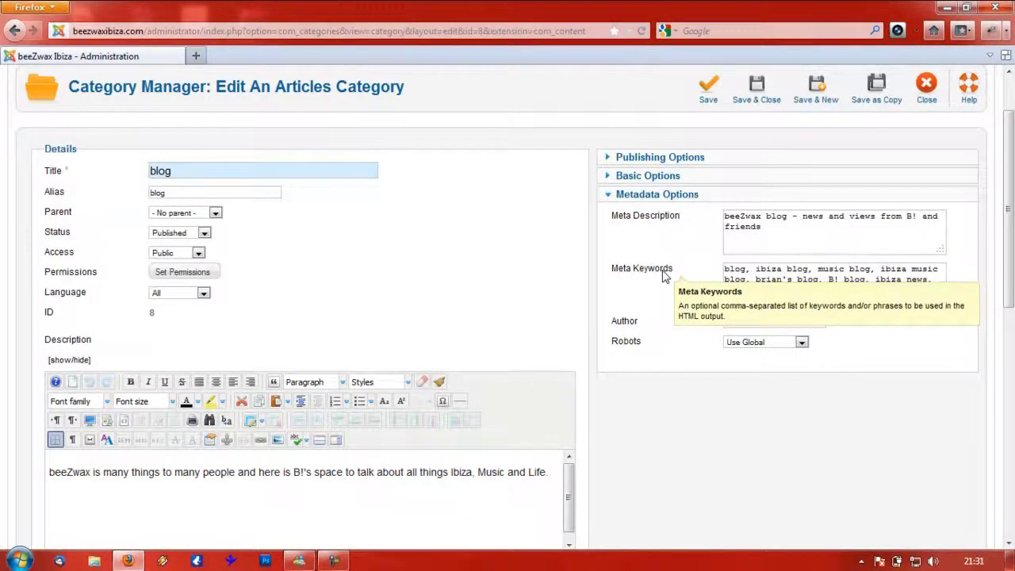
{"action": "mouse_move", "coordinate": [645, 327]}
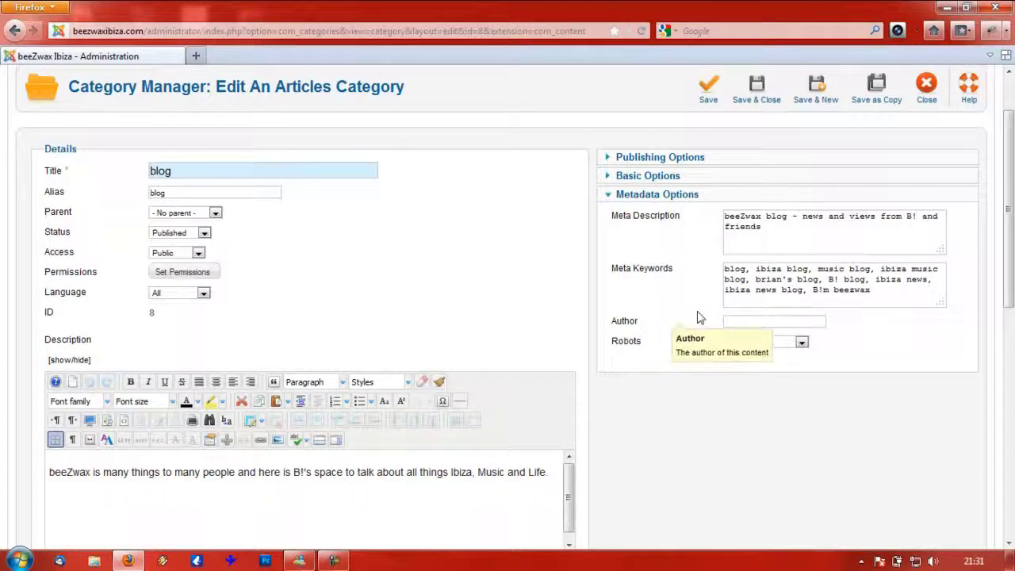
{"action": "left_click", "coordinate": [690, 157]}
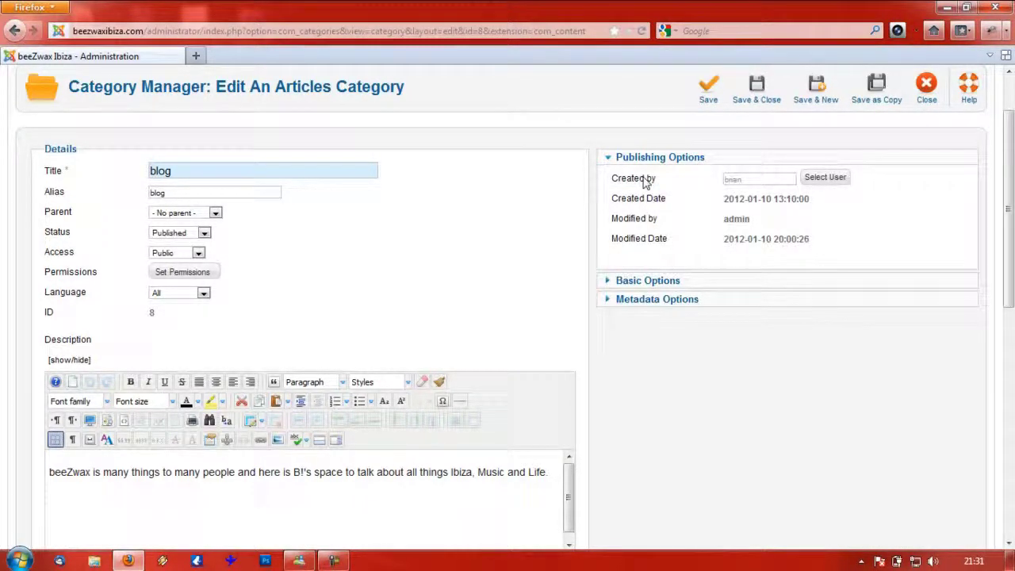
{"action": "left_click", "coordinate": [646, 299]}
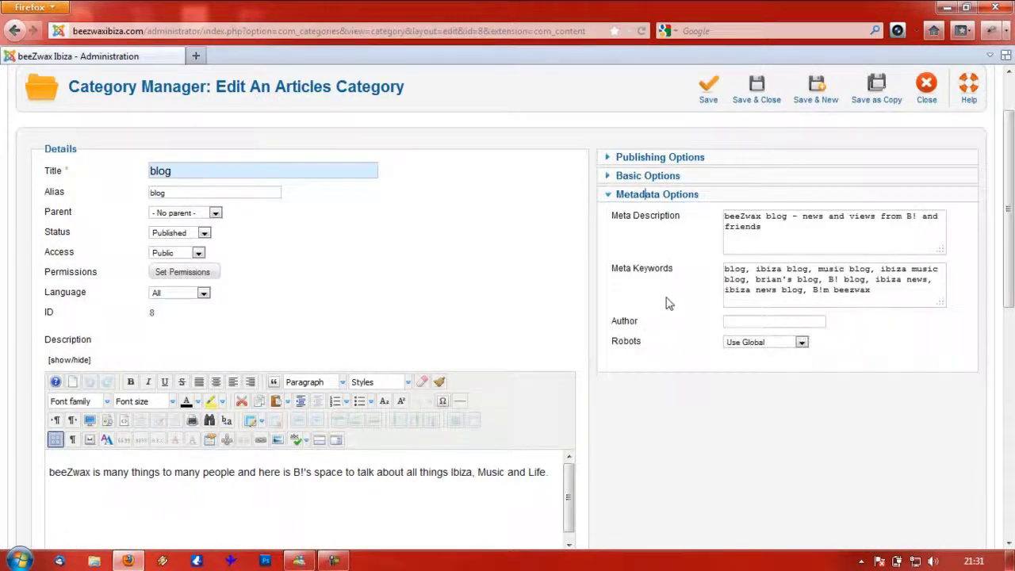
Try the Index, Follow robots setting for the blog category and restore it to Use Global.
{"action": "left_click", "coordinate": [760, 342]}
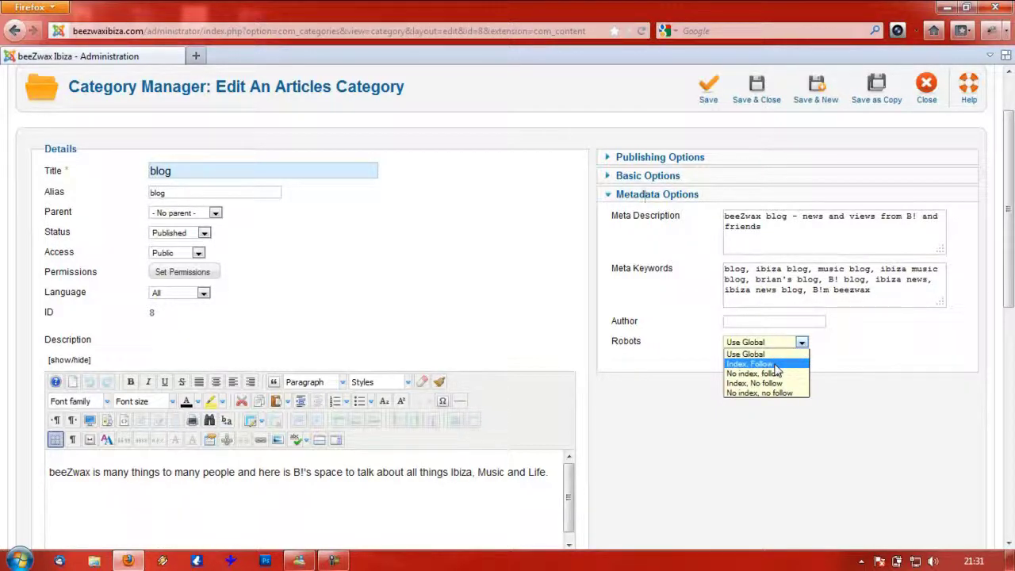
{"action": "left_click", "coordinate": [776, 366]}
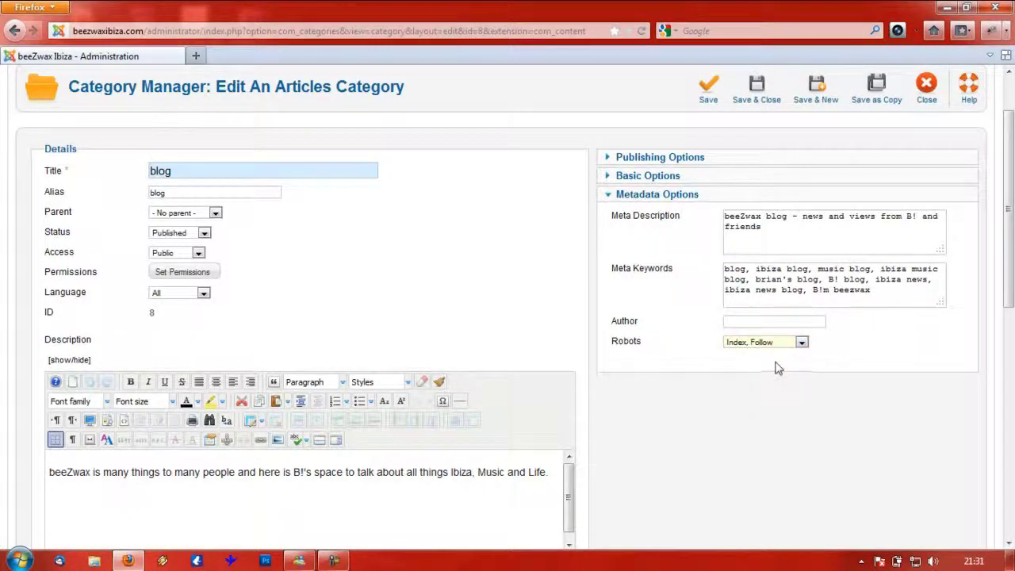
{"action": "left_click_drag", "start_coordinate": [1012, 282], "coordinate": [1012, 263]}
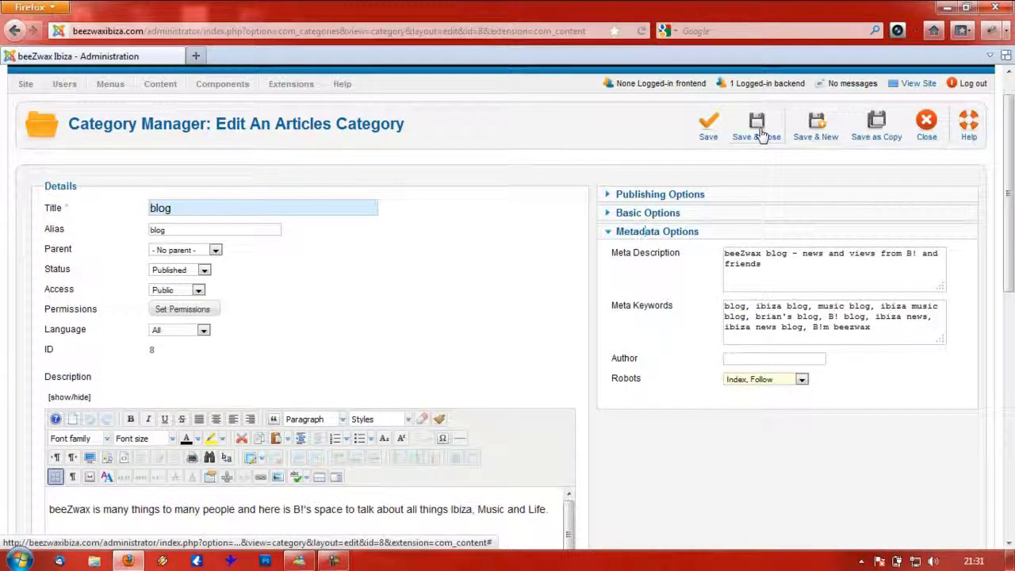
{"action": "left_click", "coordinate": [769, 381]}
{"action": "left_click", "coordinate": [767, 393]}
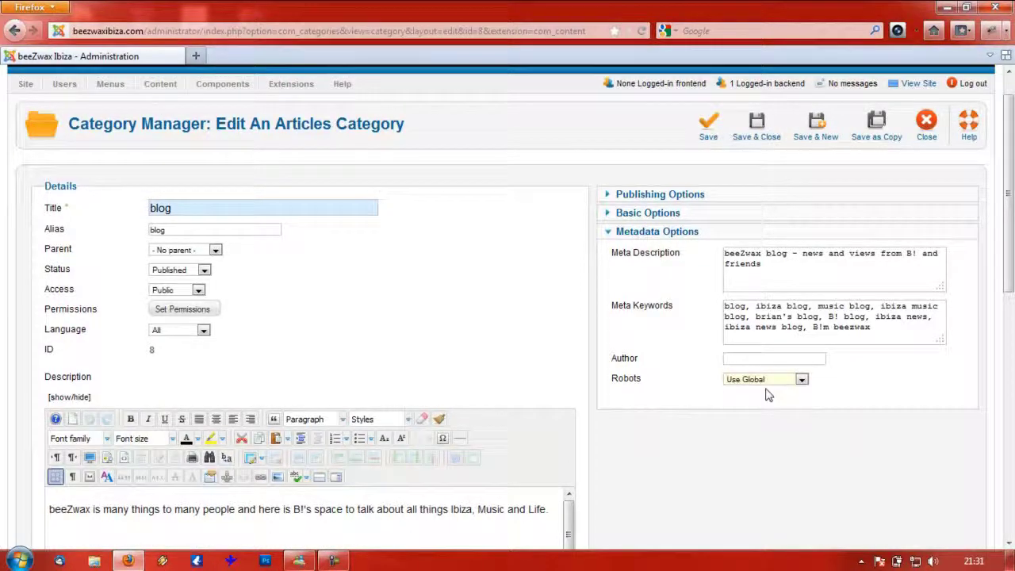
Close the blog category without saving and start a new article category.
{"action": "left_click", "coordinate": [926, 125]}
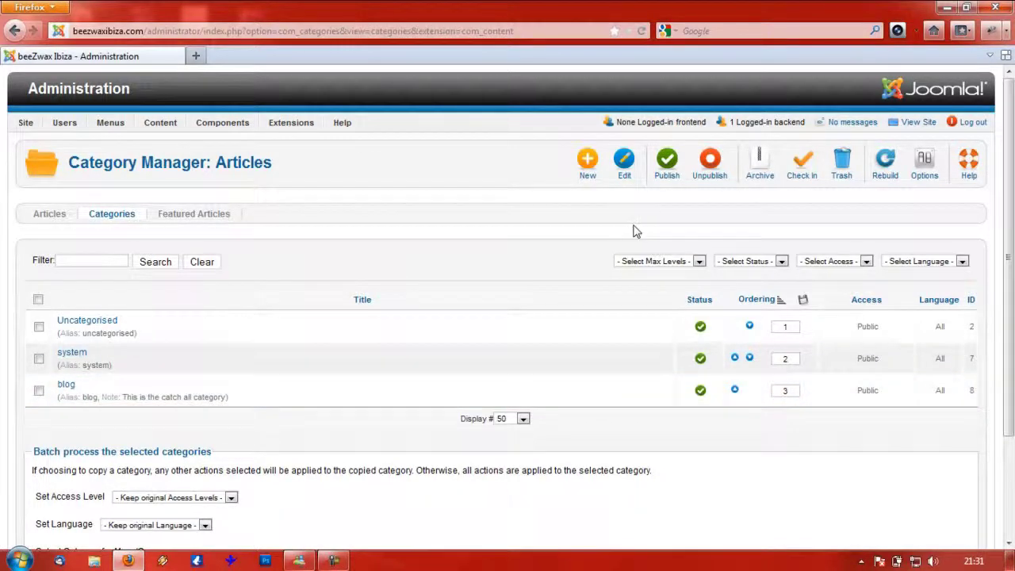
{"action": "left_click", "coordinate": [587, 161]}
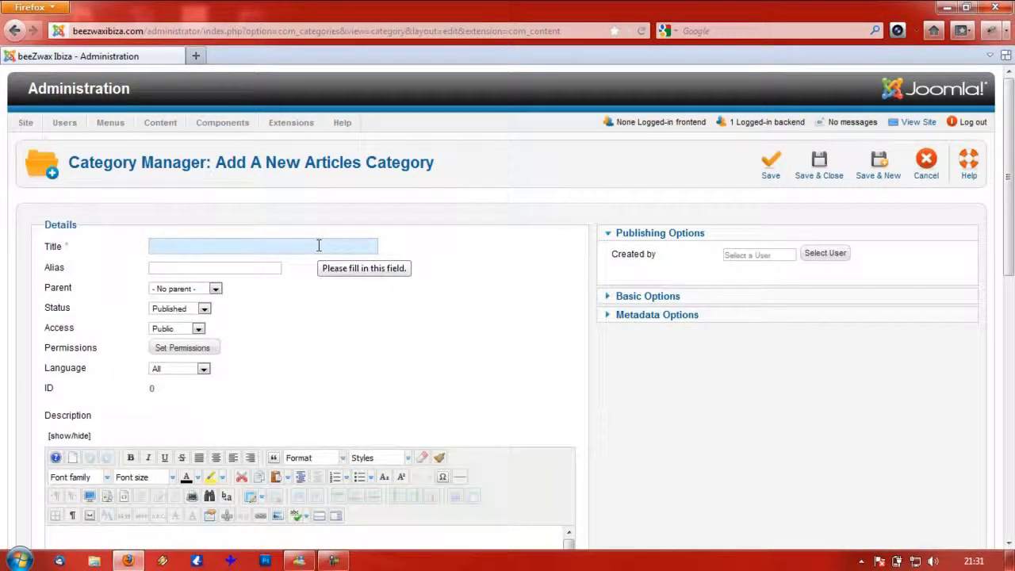
{"action": "type", "text": "Ibiza"}
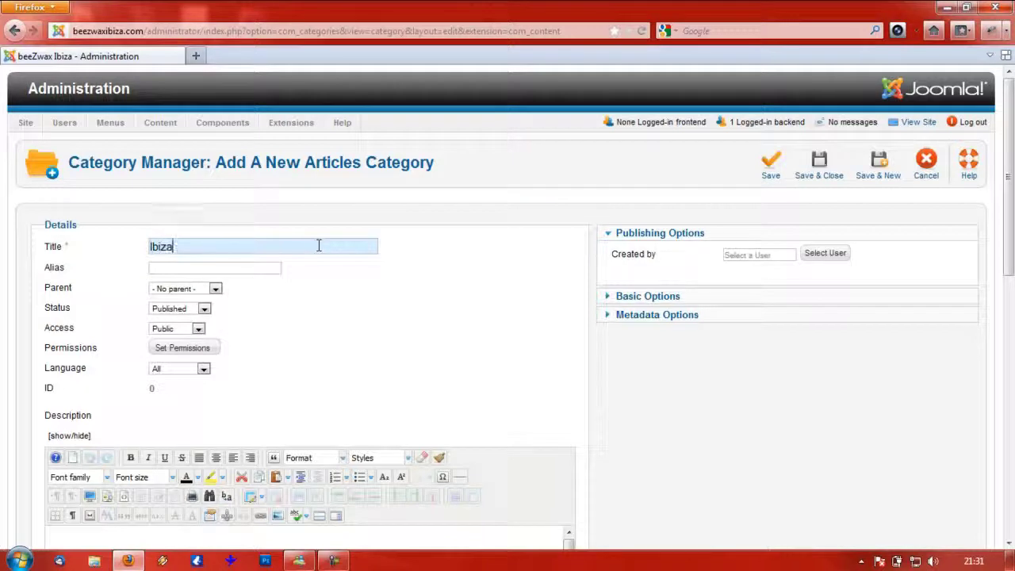
{"action": "key", "text": "BackSpace"}
{"action": "key", "text": "BackSpace"}
{"action": "key", "text": "BackSpace"}
{"action": "key", "text": "BackSpace"}
{"action": "key", "text": "BackSpace"}
{"action": "key", "text": "BackSpace"}
Title the new category Travel, leave its alias empty, and set its parent to blog.
{"action": "type", "text": "avel"}
{"action": "left_click", "coordinate": [202, 269]}
{"action": "mouse_move", "coordinate": [49, 273]}
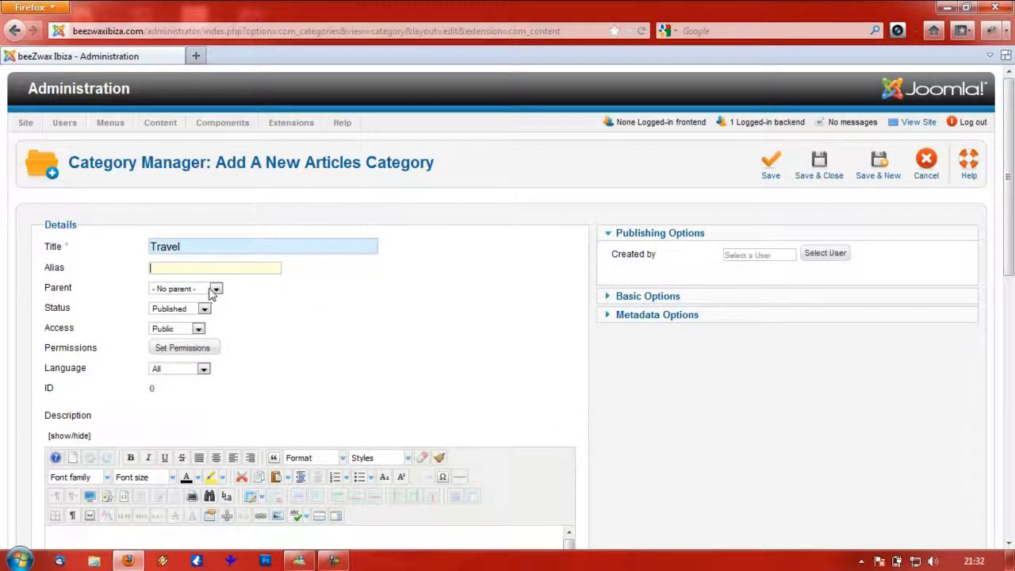
{"action": "left_click", "coordinate": [214, 290]}
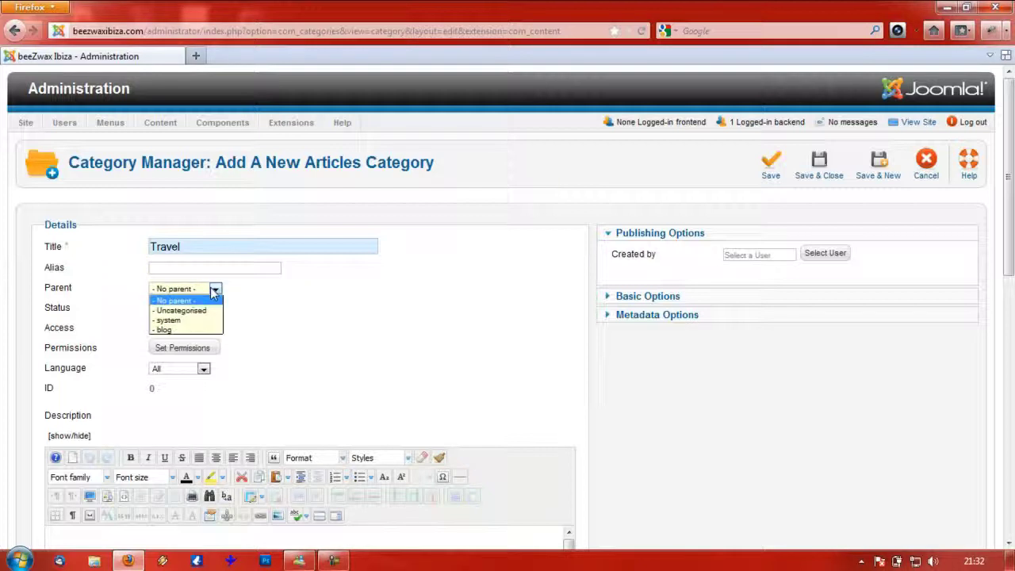
{"action": "left_click", "coordinate": [186, 330]}
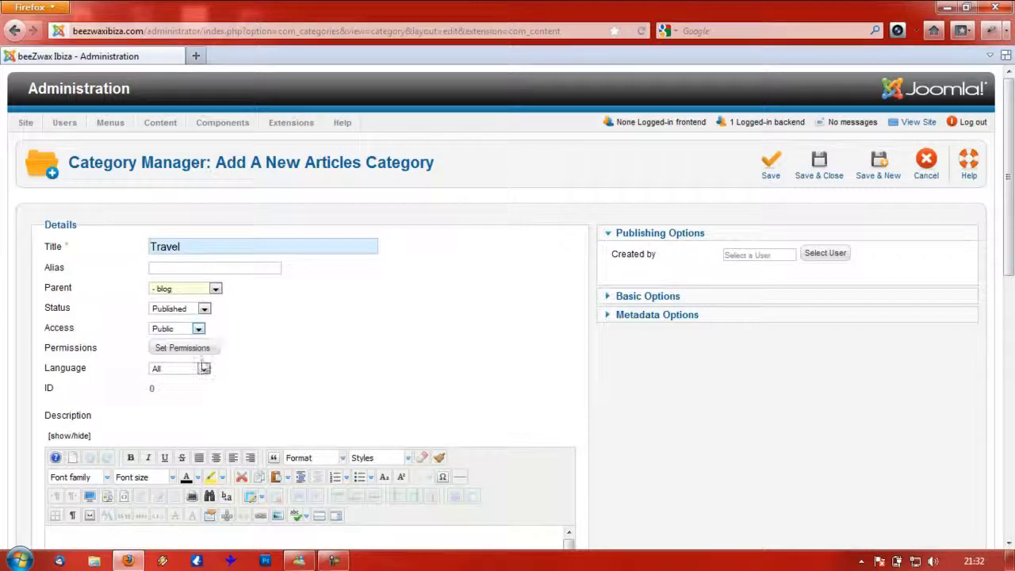
Review the access level choices for the Travel category and keep it set to Public.
{"action": "left_click", "coordinate": [198, 330]}
{"action": "left_click", "coordinate": [198, 331]}
{"action": "scroll", "coordinate": [1012, 212], "scroll_direction": "down", "scroll_amount": 2}
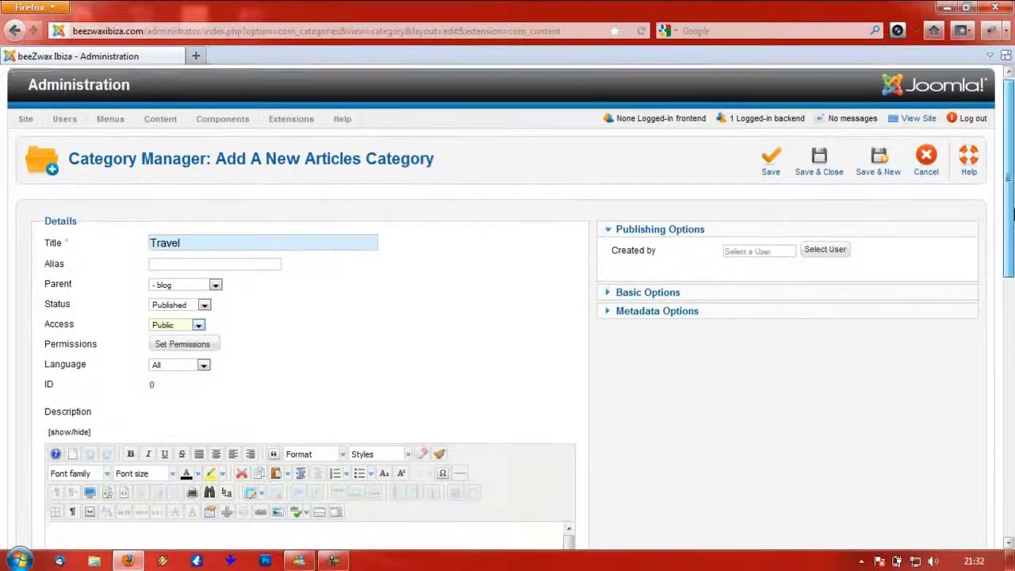
{"action": "left_click", "coordinate": [173, 268]}
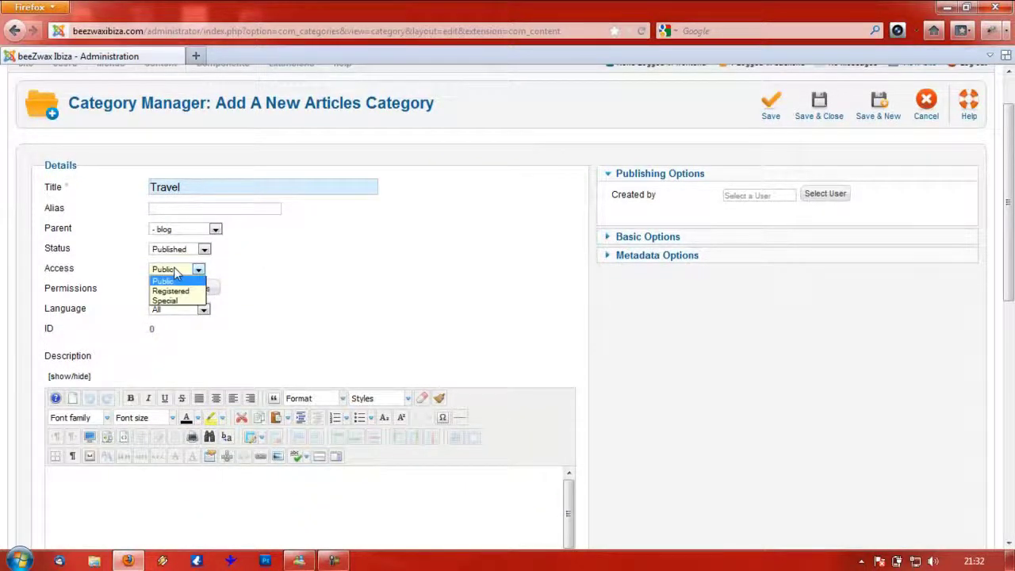
{"action": "left_click", "coordinate": [252, 282]}
Begin the Travel category's description with "Delve into my misadventures around the globe".
{"action": "scroll", "coordinate": [1008, 239], "scroll_direction": "down", "scroll_amount": 2}
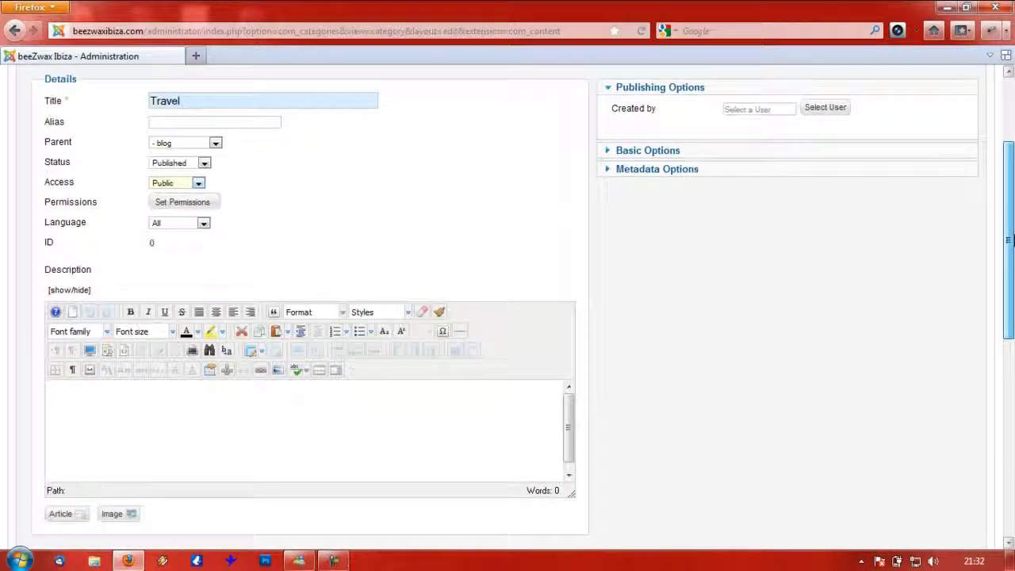
{"action": "scroll", "coordinate": [1009, 239], "scroll_direction": "down", "scroll_amount": 2}
{"action": "scroll", "coordinate": [1008, 240], "scroll_direction": "up", "scroll_amount": 2}
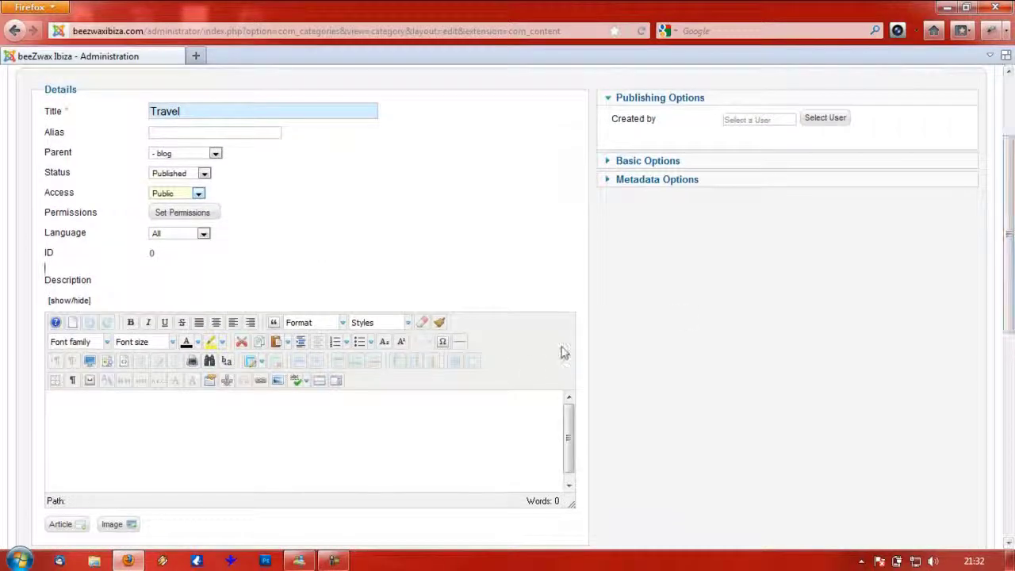
{"action": "left_click", "coordinate": [489, 421]}
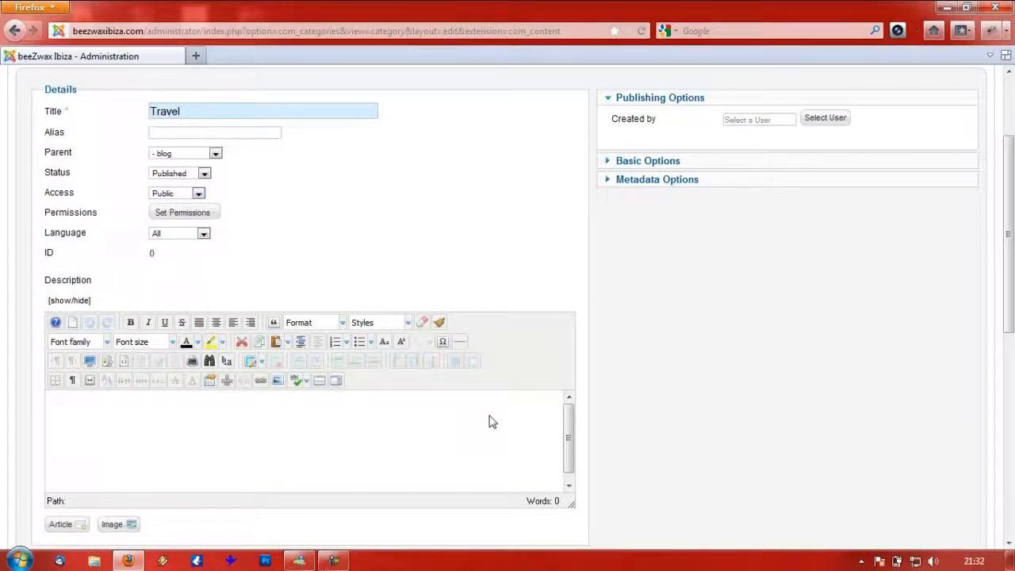
{"action": "type", "text": "Delve into my m"}
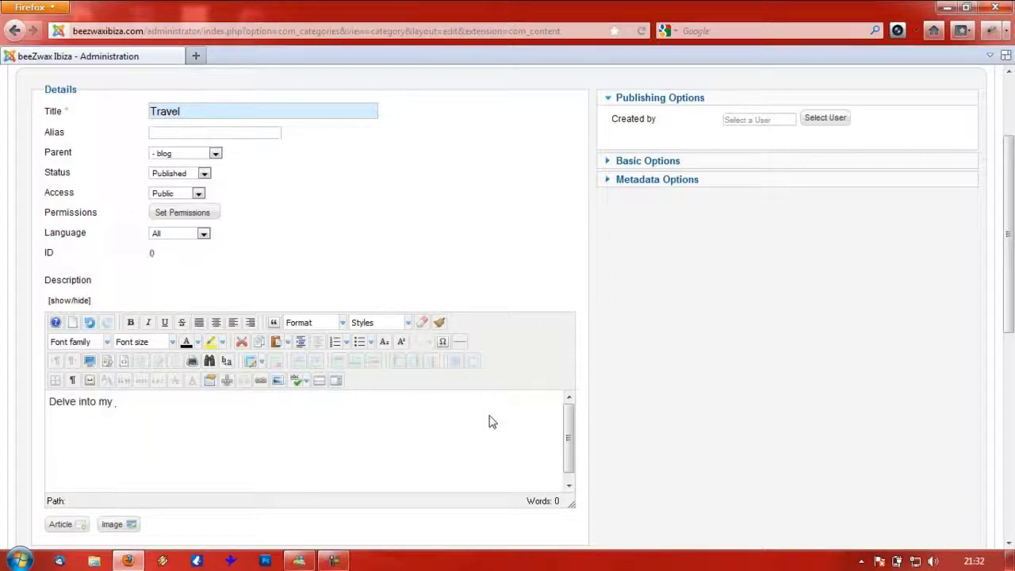
{"action": "type", "text": "isadventures around the glovb"}
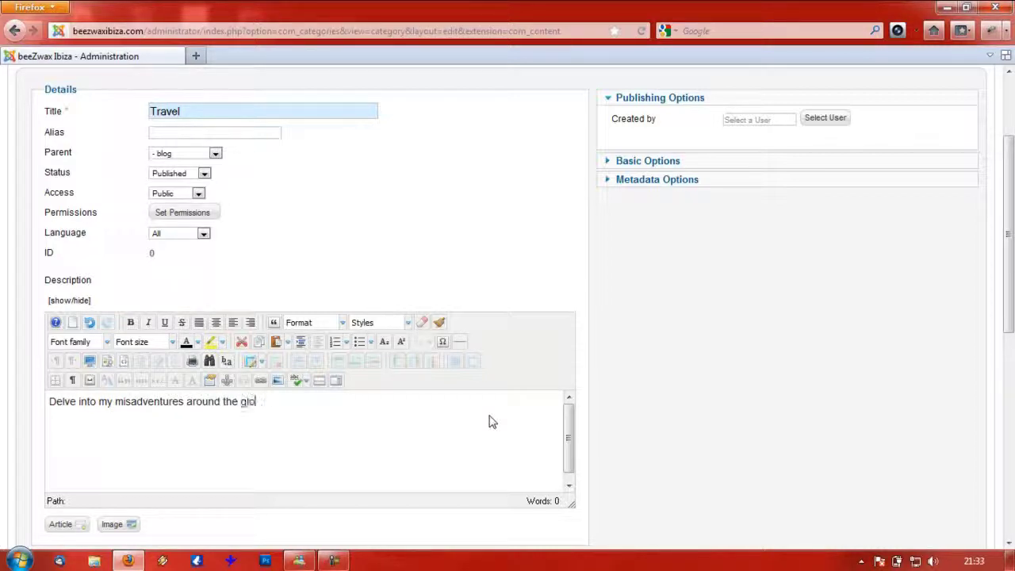
{"action": "key", "text": "BackSpace"}
{"action": "key", "text": "BackSpace"}
{"action": "type", "text": "be"}
Continue the description after a full stop with "Get cultured and love music in some of the world's top night clubs (and day clubs).".
{"action": "type", "text": ". Get culture"}
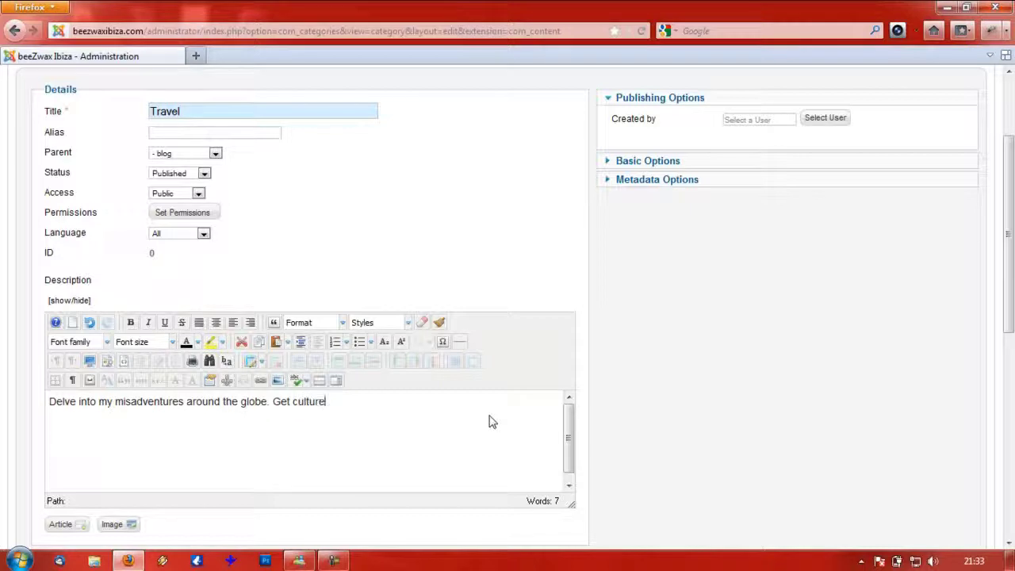
{"action": "type", "text": "d and love music"}
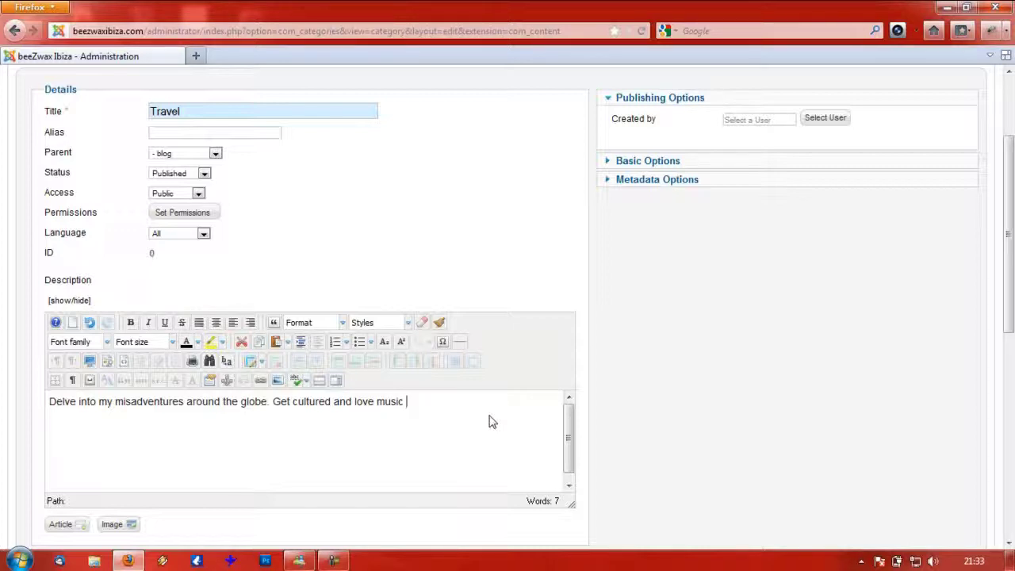
{"action": "type", "text": "in some of the wo"}
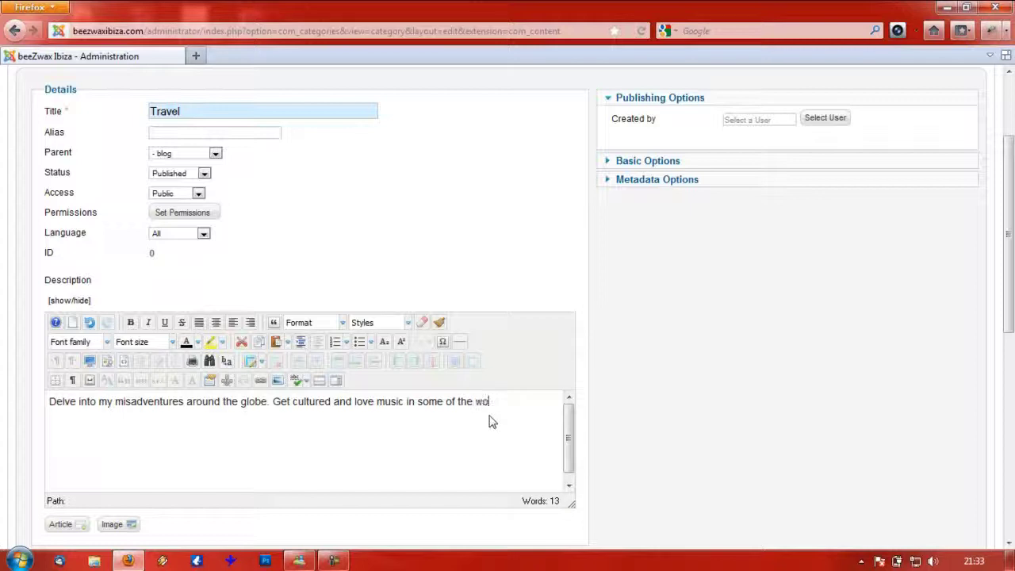
{"action": "type", "text": "rld's top night clubs"}
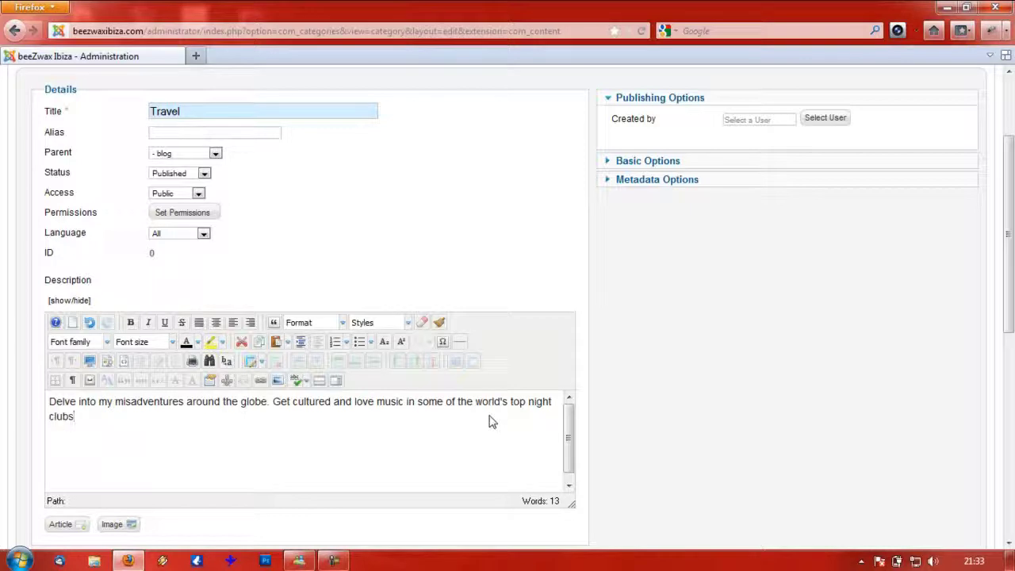
{"action": "type", "text": " (and day clubs)"}
Assign the user in both the Registered and Super Users groups as the category's creator, and enter "travel blog" as its note.
{"action": "left_click_drag", "start_coordinate": [1009, 283], "coordinate": [1008, 242]}
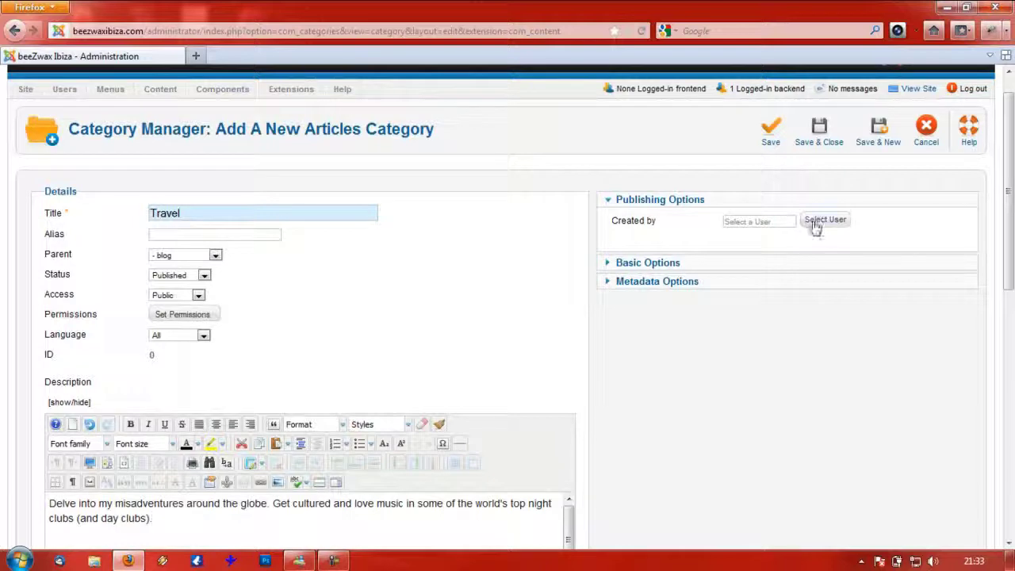
{"action": "left_click", "coordinate": [813, 222]}
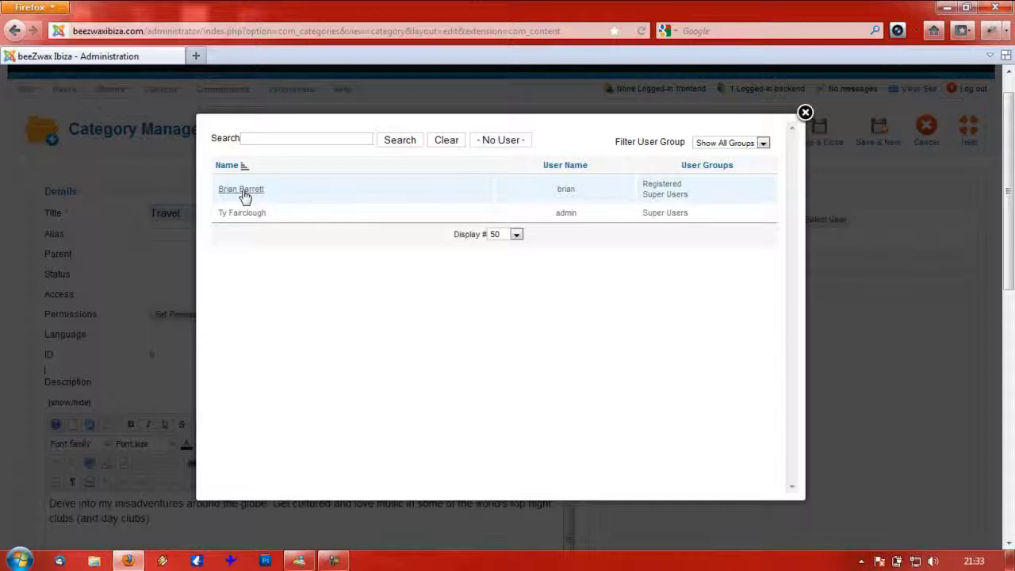
{"action": "left_click", "coordinate": [243, 192]}
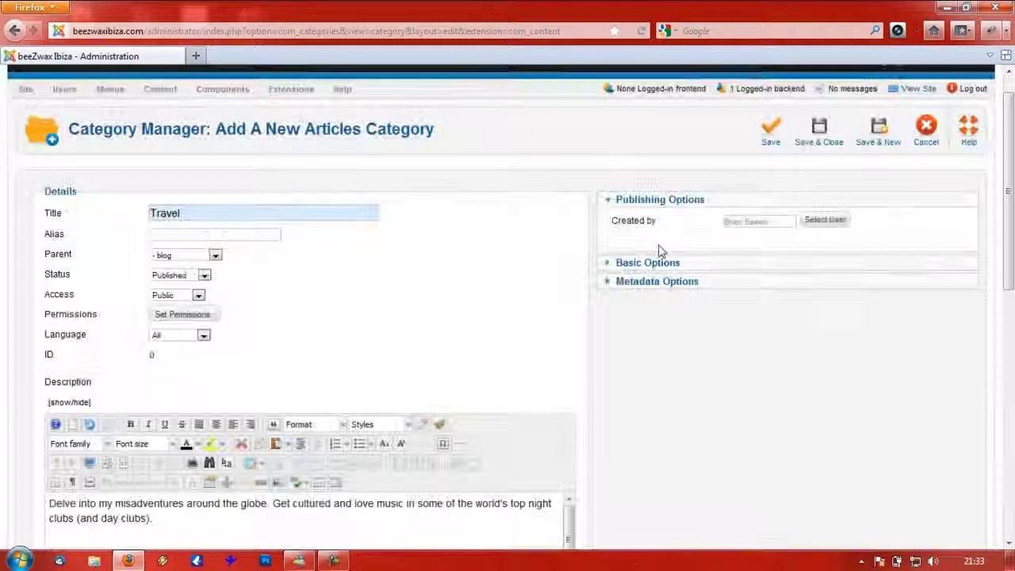
{"action": "left_click", "coordinate": [739, 265]}
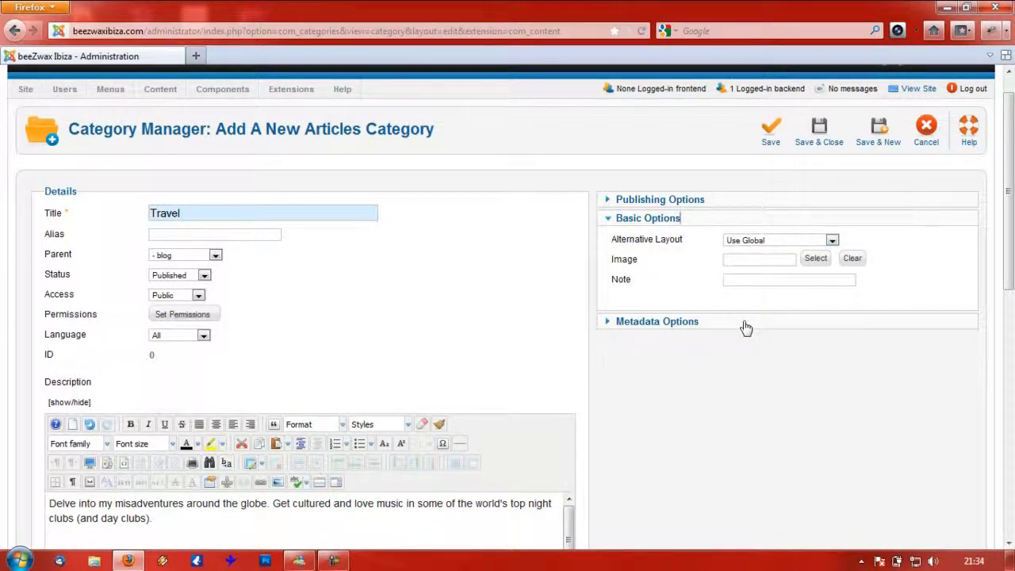
{"action": "left_click", "coordinate": [745, 280]}
{"action": "type", "text": "travel blog"}
Copy the full category description text into the Meta Description under Metadata Options.
{"action": "left_click", "coordinate": [704, 321]}
{"action": "left_click", "coordinate": [776, 267]}
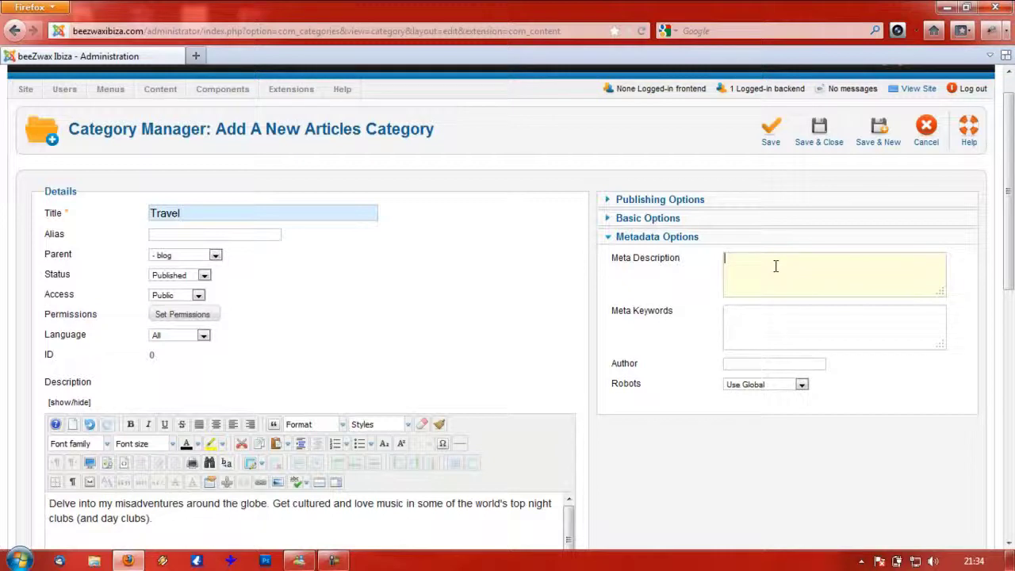
{"action": "mouse_move", "coordinate": [670, 265]}
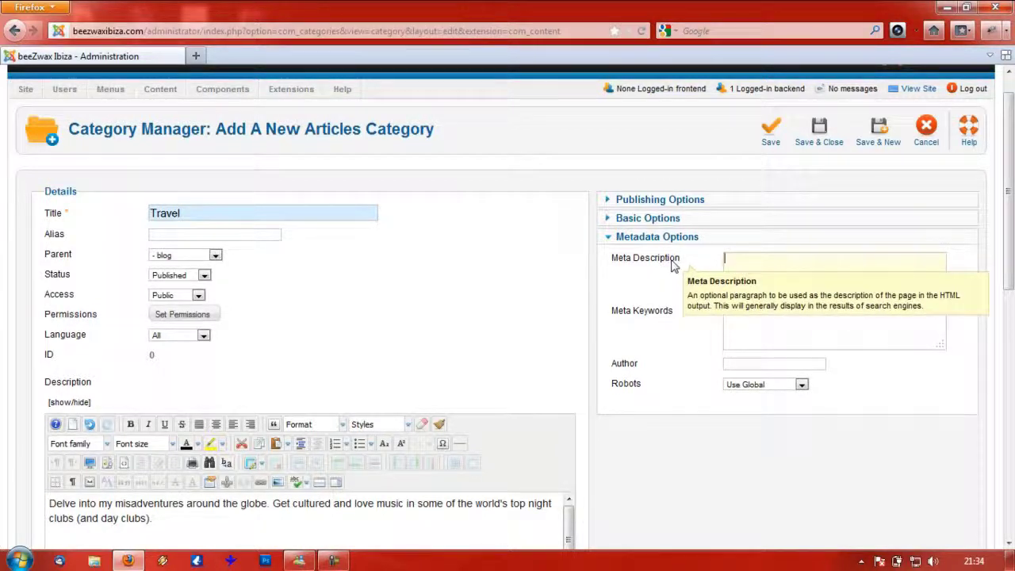
{"action": "left_click", "coordinate": [299, 501]}
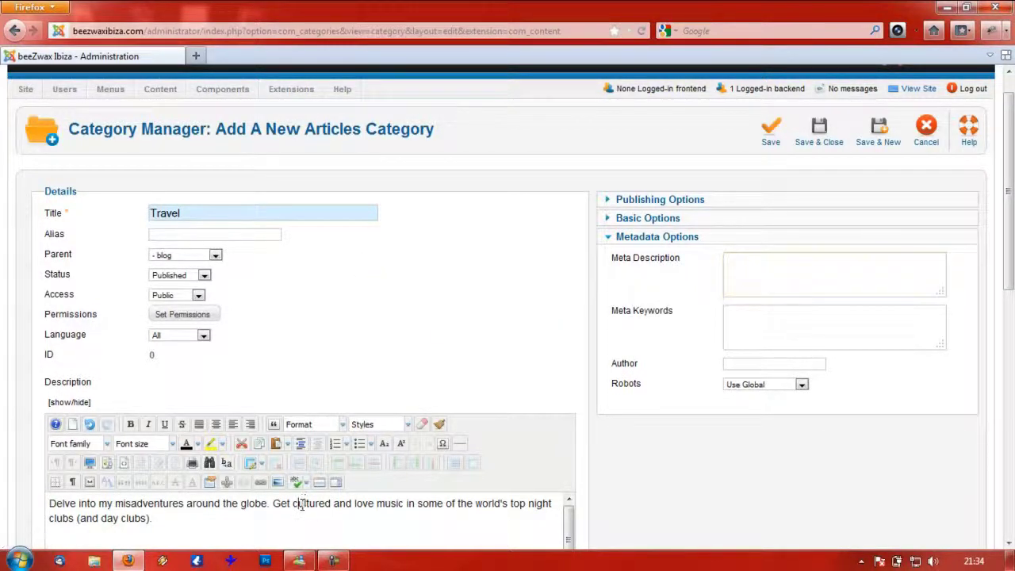
{"action": "key", "text": "ctrl+a"}
{"action": "key", "text": "ctrl+c"}
{"action": "left_click", "coordinate": [799, 260]}
{"action": "key", "text": "ctrl+v"}
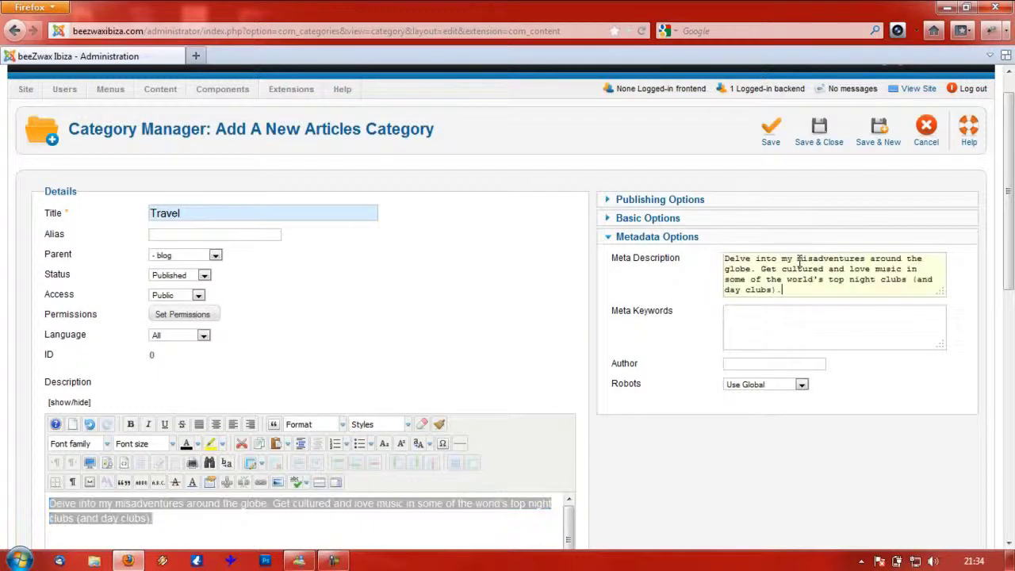
Enter the meta keywords "travel, ibiza, music tours, partys" for the Travel category.
{"action": "left_click", "coordinate": [750, 346]}
{"action": "type", "text": "travel, ibiza, musi"}
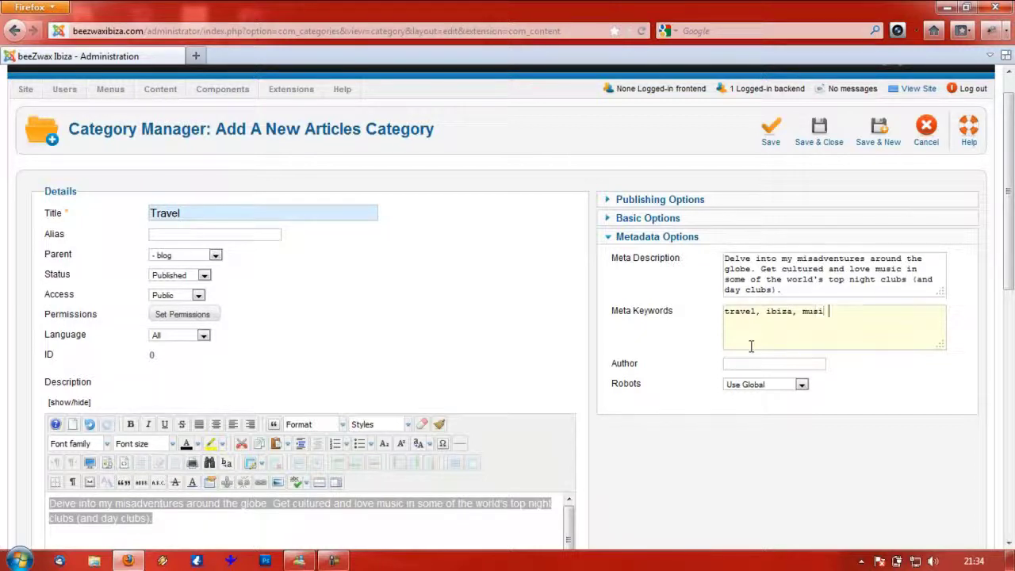
{"action": "type", "text": "c tours, partys"}
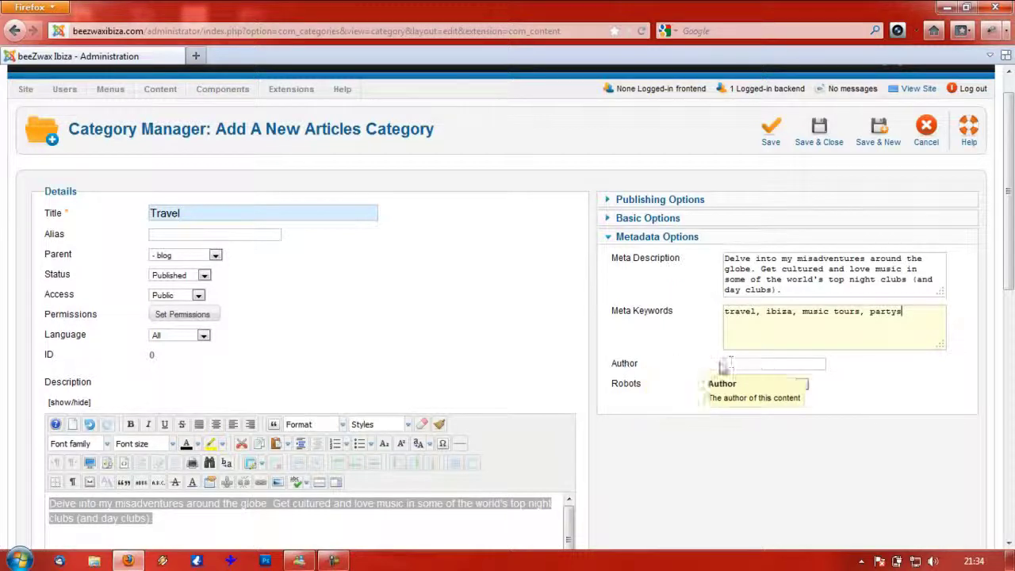
Set the Travel category's robots instruction to Index, Follow and leave the author empty.
{"action": "left_click", "coordinate": [793, 390]}
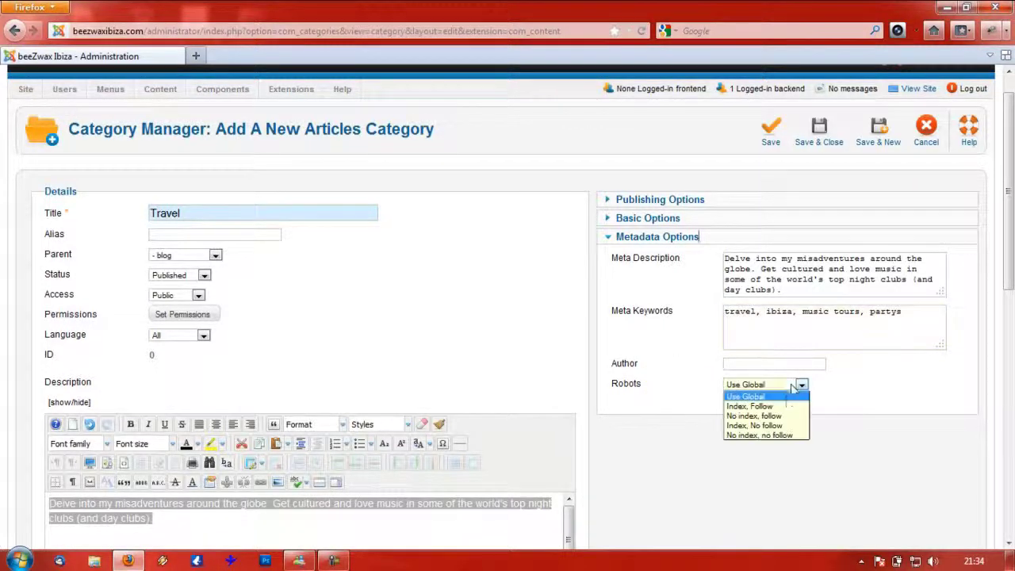
{"action": "left_click", "coordinate": [785, 407]}
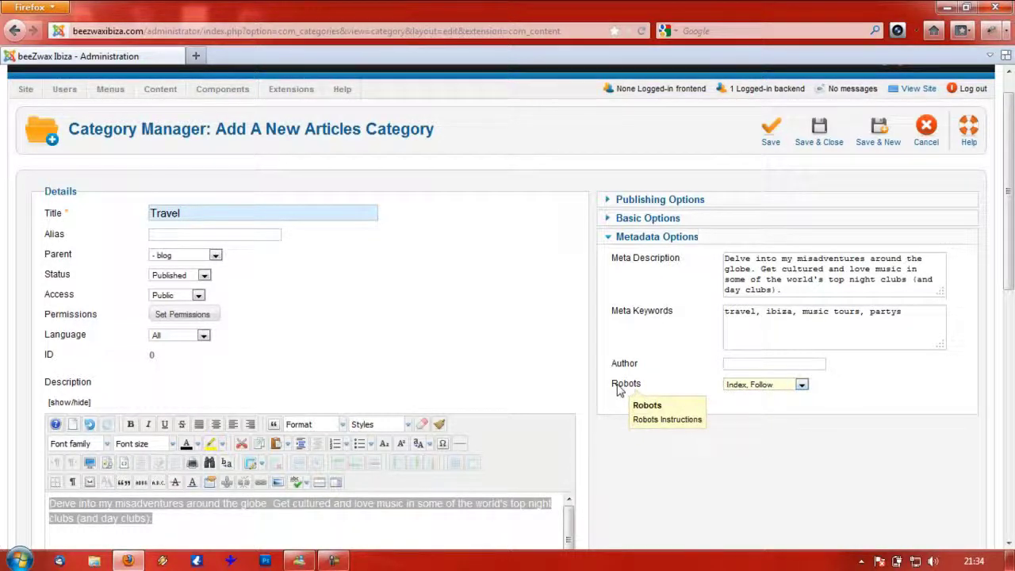
{"action": "left_click", "coordinate": [755, 385]}
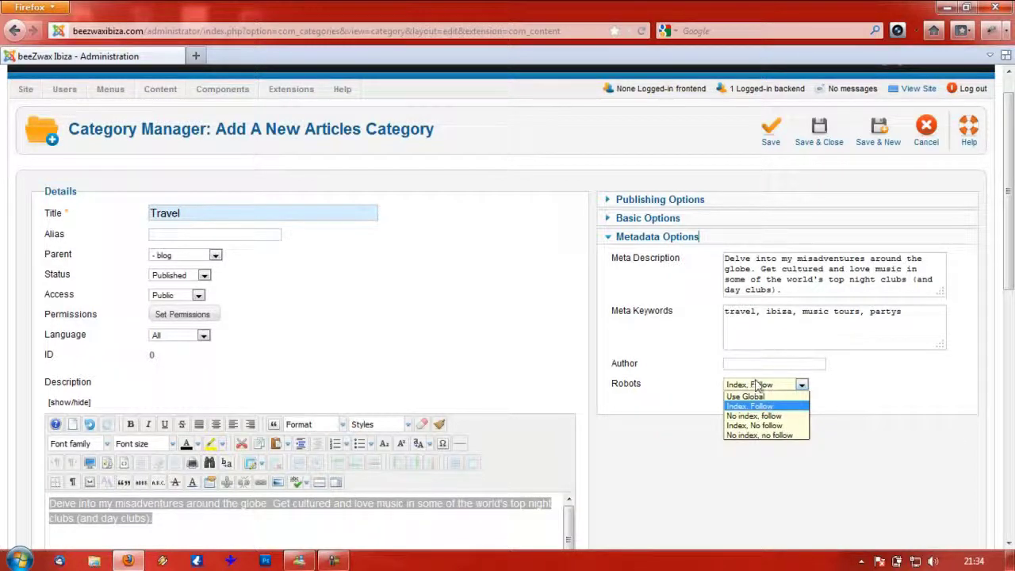
{"action": "left_click", "coordinate": [838, 381]}
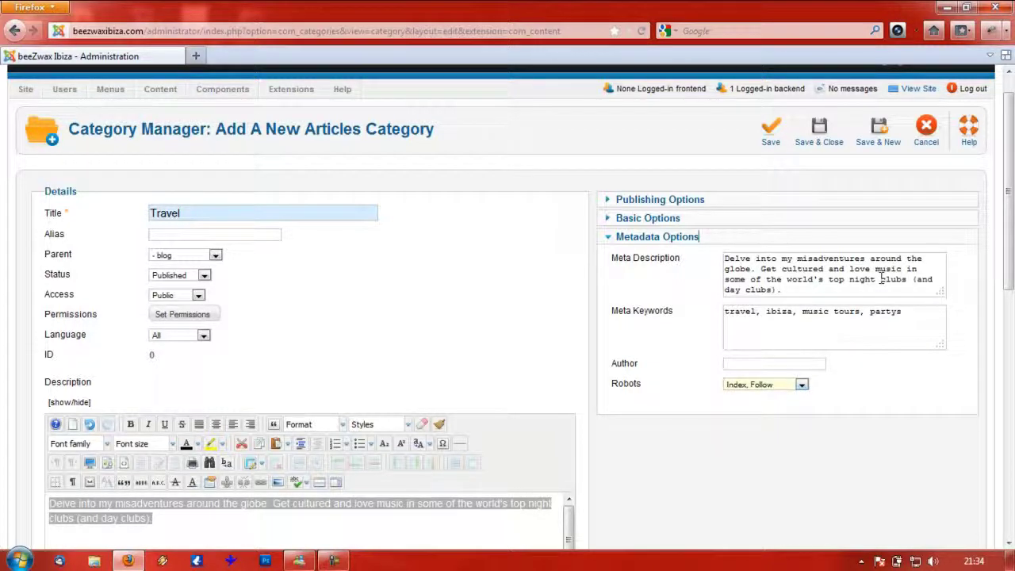
Save and close the Travel category, and view it in the article category list.
{"action": "mouse_move", "coordinate": [1012, 244]}
{"action": "left_mouse_down"}
{"action": "mouse_move", "coordinate": [1013, 360]}
{"action": "mouse_move", "coordinate": [1013, 236]}
{"action": "left_mouse_up"}
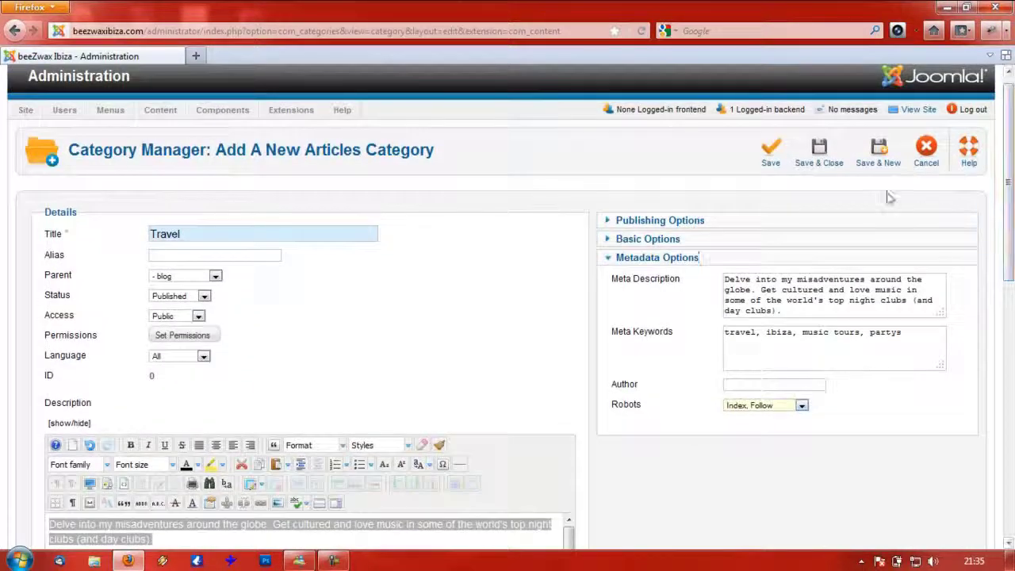
{"action": "left_click", "coordinate": [822, 156]}
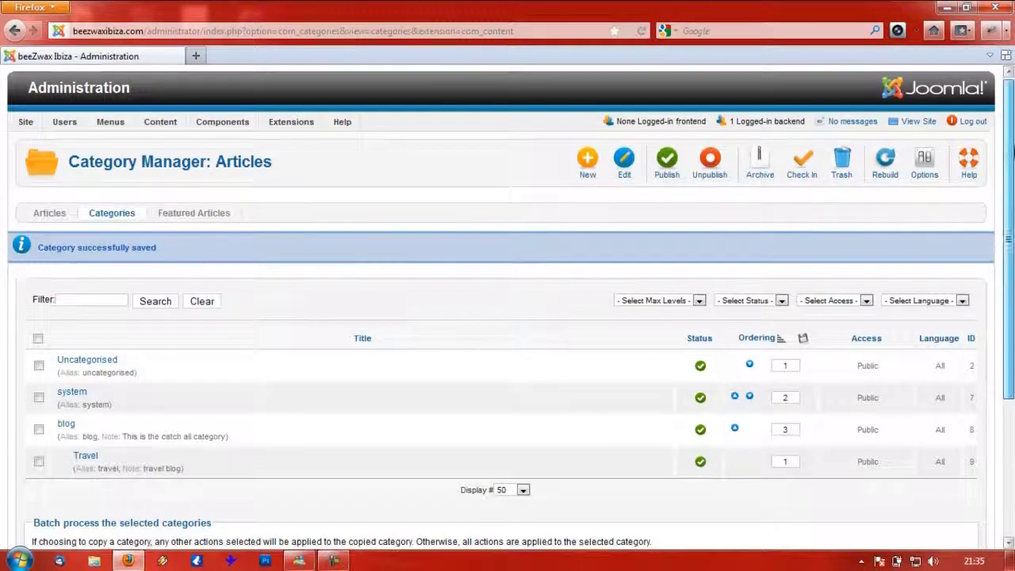
{"action": "scroll", "coordinate": [959, 244], "scroll_direction": "down", "scroll_amount": 2}
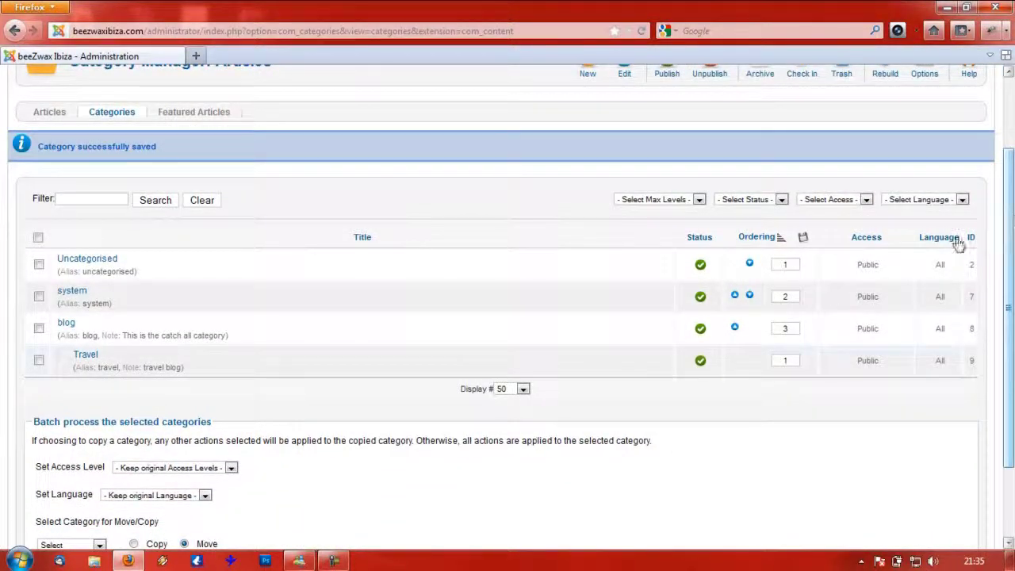